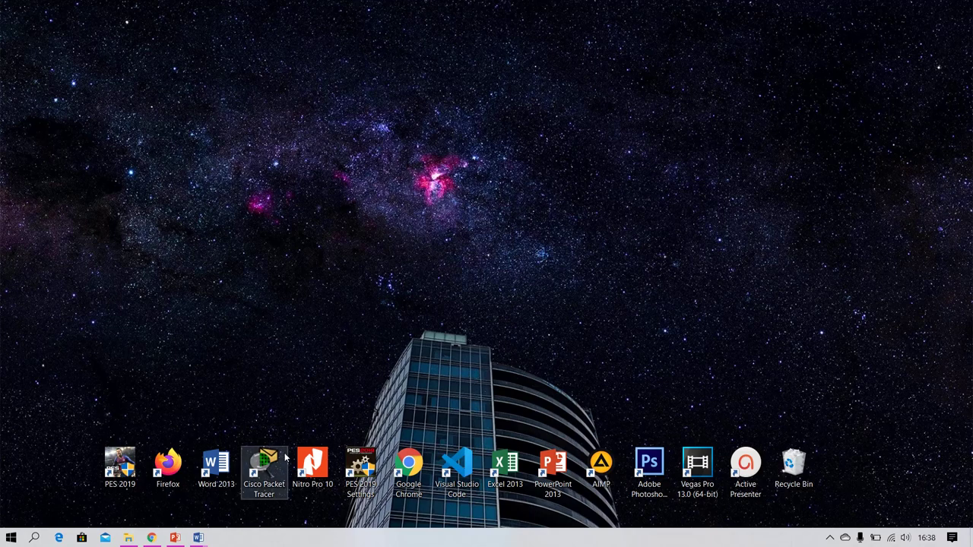
Bring Document1 to the front and select its six-item numbered research list.
{"action": "mouse_move", "coordinate": [199, 538]}
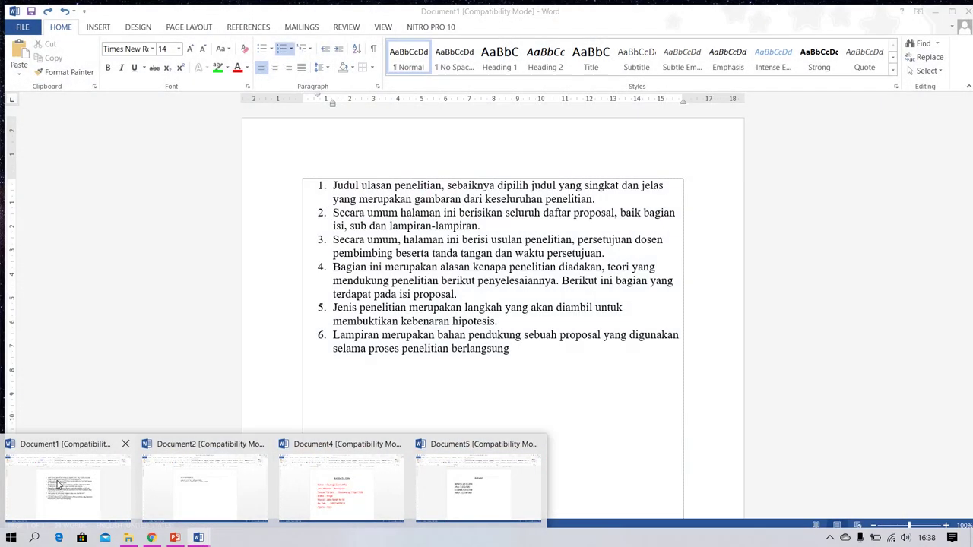
{"action": "left_click", "coordinate": [57, 484]}
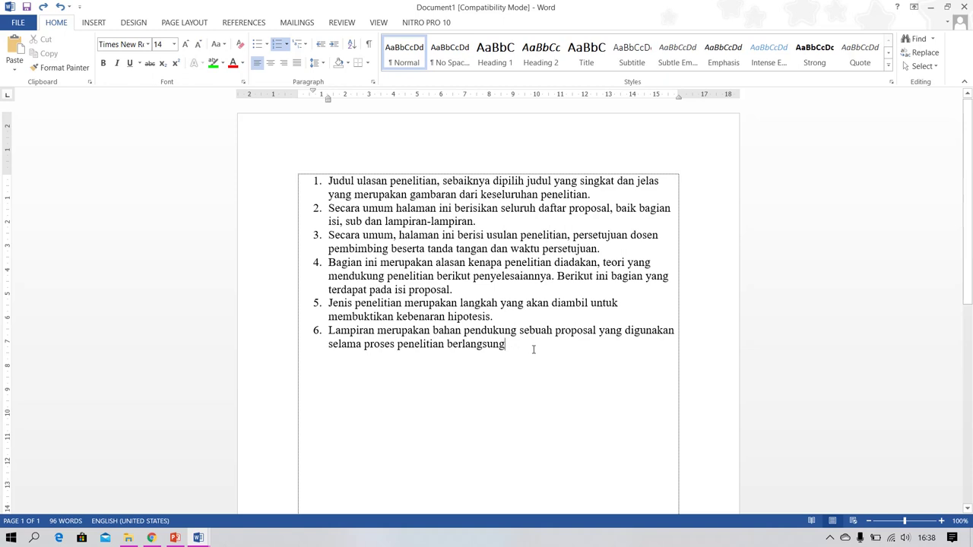
{"action": "mouse_move", "coordinate": [528, 348]}
{"action": "left_mouse_down"}
{"action": "mouse_move", "coordinate": [458, 331]}
{"action": "mouse_move", "coordinate": [314, 180]}
{"action": "left_mouse_up"}
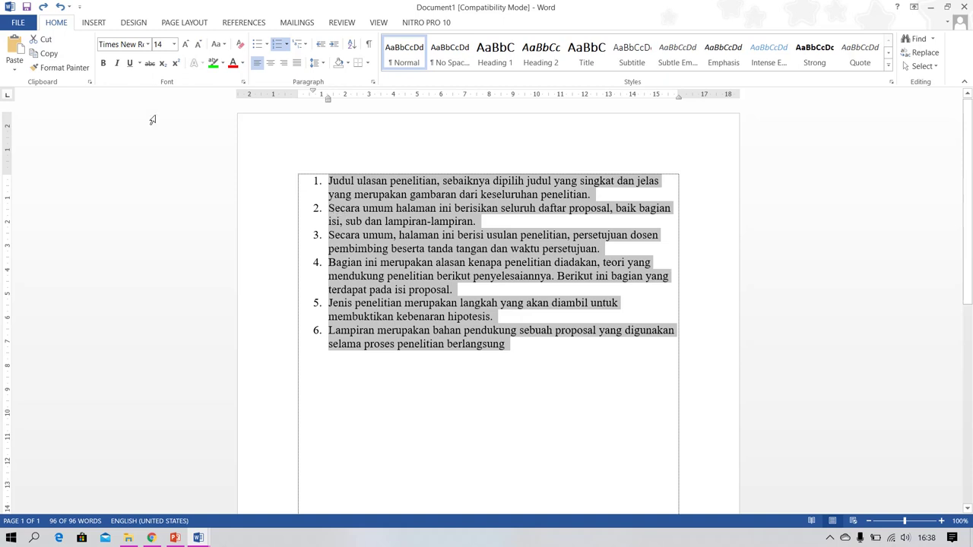
{"action": "left_click", "coordinate": [96, 24]}
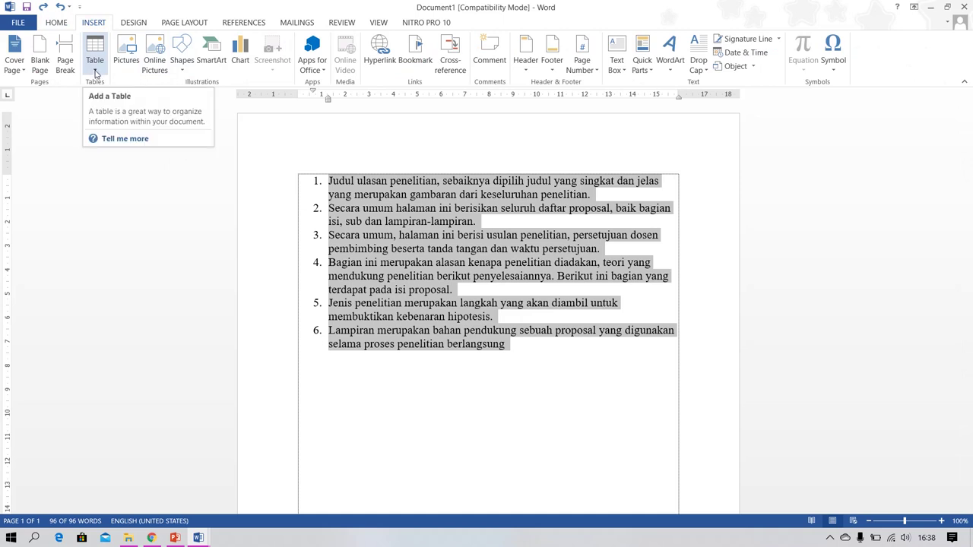
{"action": "left_click", "coordinate": [96, 73]}
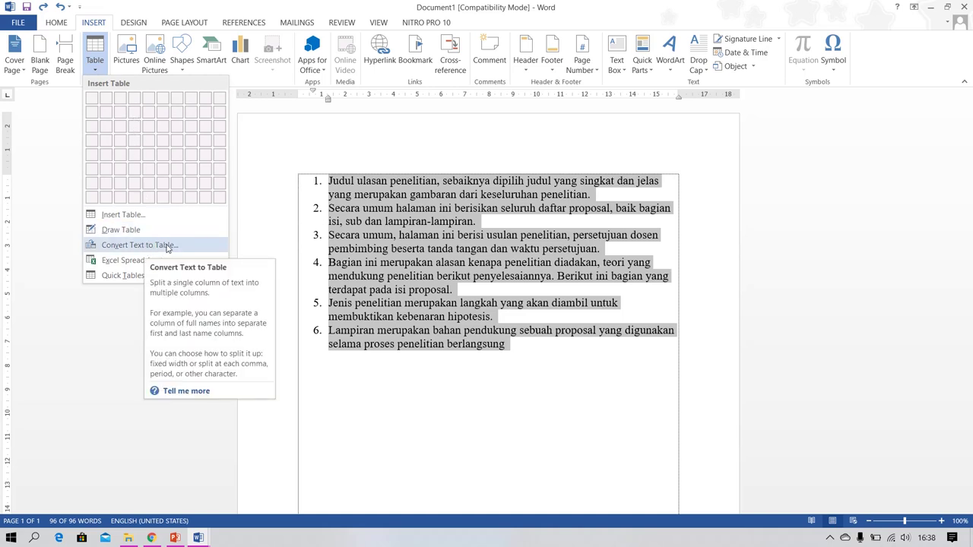
{"action": "left_click", "coordinate": [168, 247]}
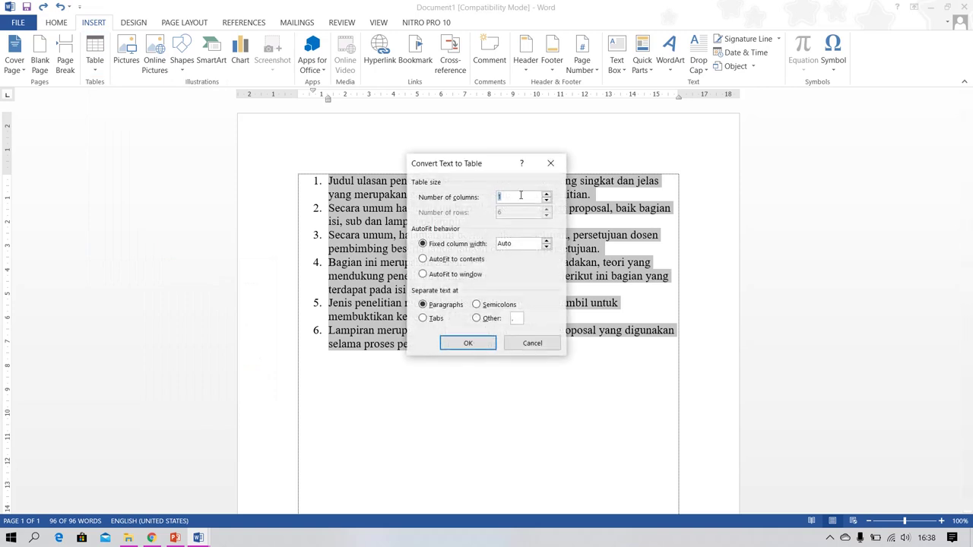
{"action": "left_click_drag", "start_coordinate": [499, 160], "coordinate": [481, 177]}
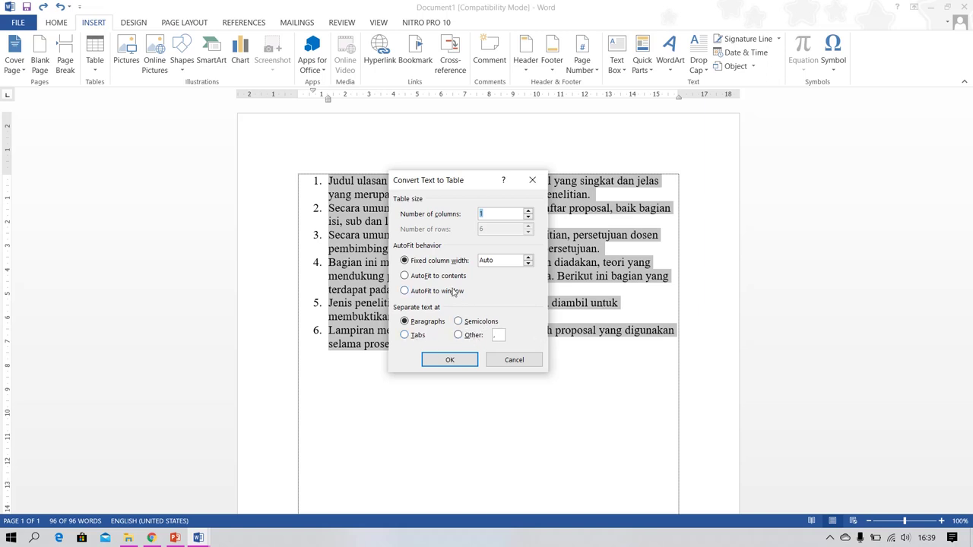
{"action": "left_click", "coordinate": [450, 361]}
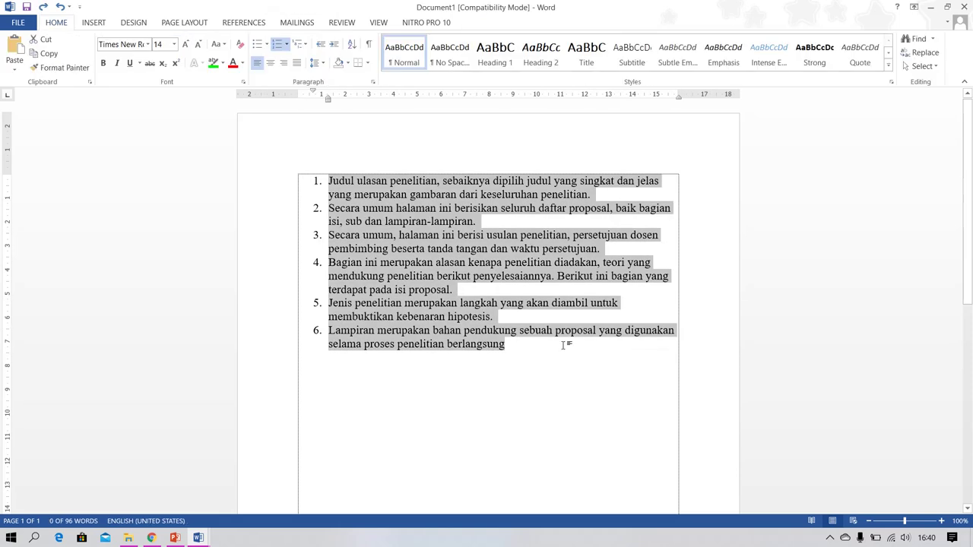
Convert the selected numbered list into a two-column, three-row table.
{"action": "left_click", "coordinate": [94, 22]}
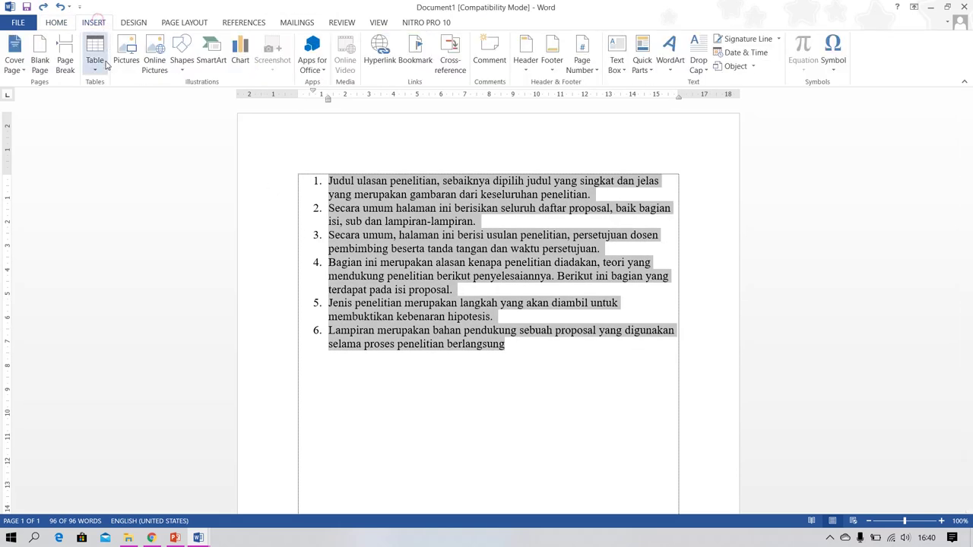
{"action": "left_click", "coordinate": [95, 61]}
{"action": "left_click", "coordinate": [140, 245]}
{"action": "type", "text": "2"}
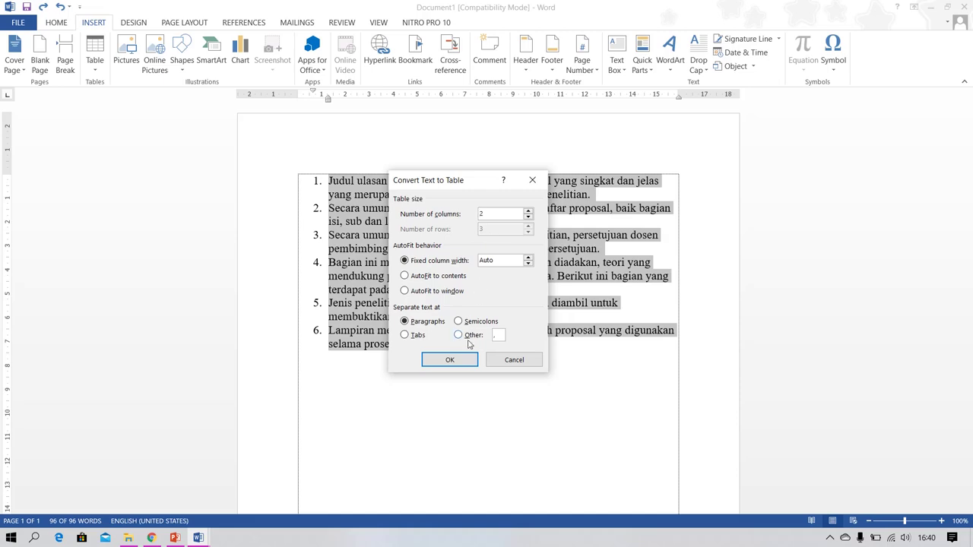
{"action": "left_click", "coordinate": [457, 361]}
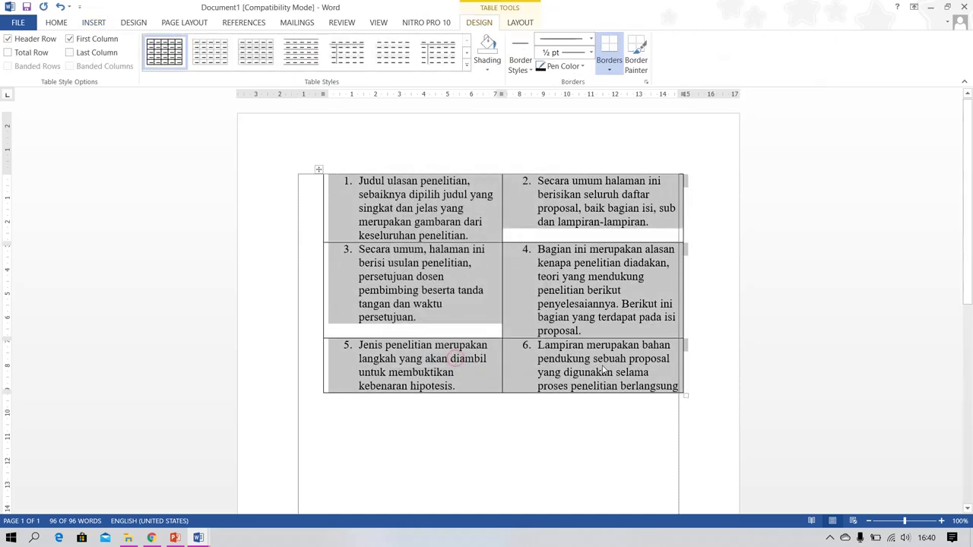
{"action": "left_click", "coordinate": [566, 423]}
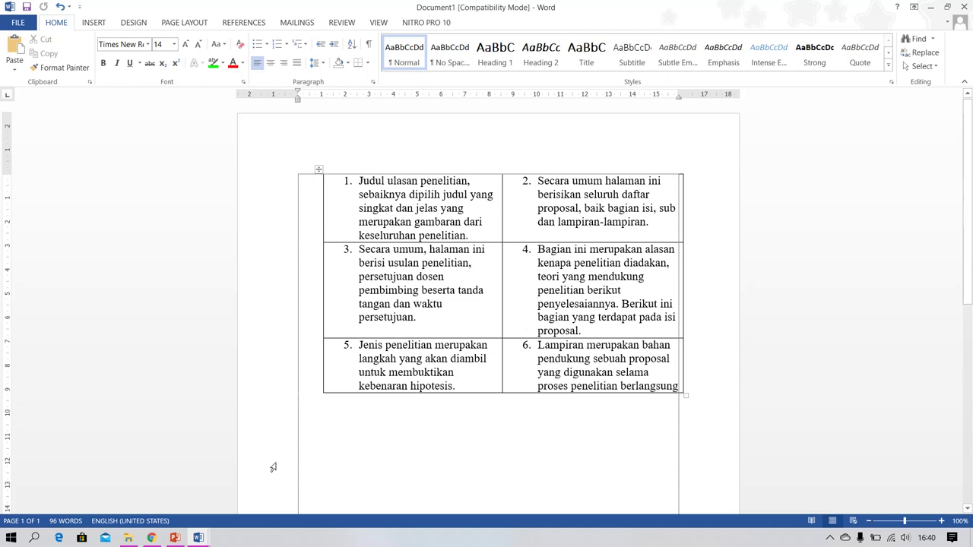
Switch to Document2 and select its two lines of fruit names.
{"action": "left_click", "coordinate": [197, 538]}
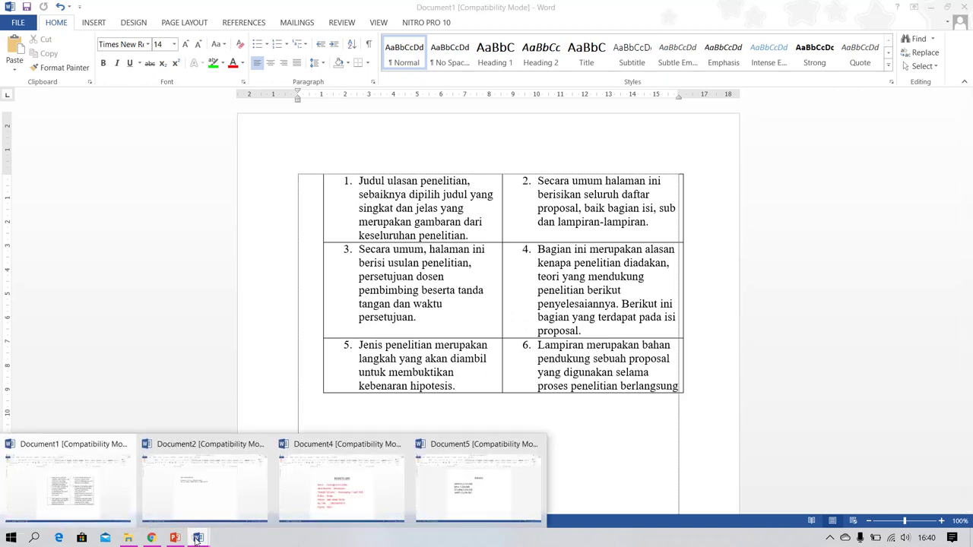
{"action": "left_click", "coordinate": [199, 476]}
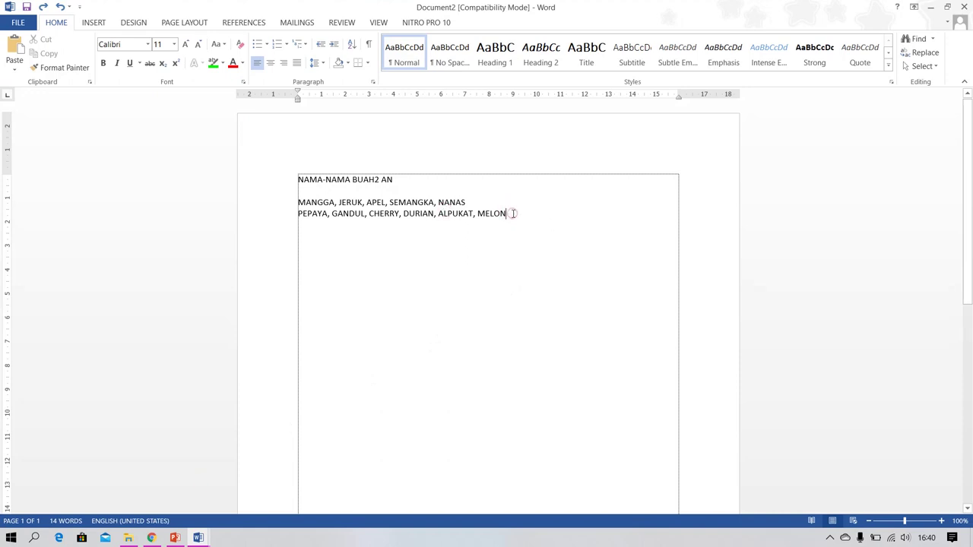
{"action": "left_click_drag", "start_coordinate": [514, 214], "coordinate": [312, 204]}
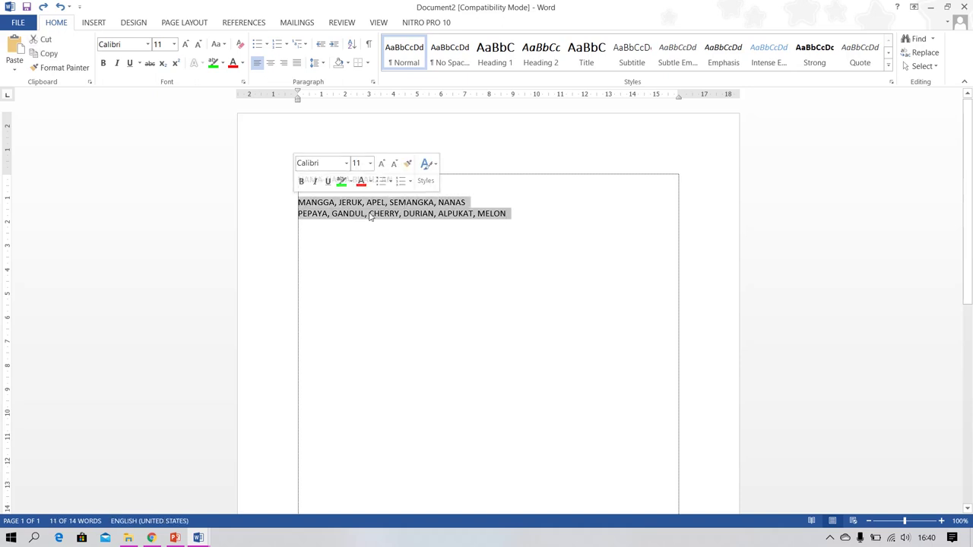
Try converting the fruit lines into a six-column table, then undo it.
{"action": "left_click", "coordinate": [89, 25]}
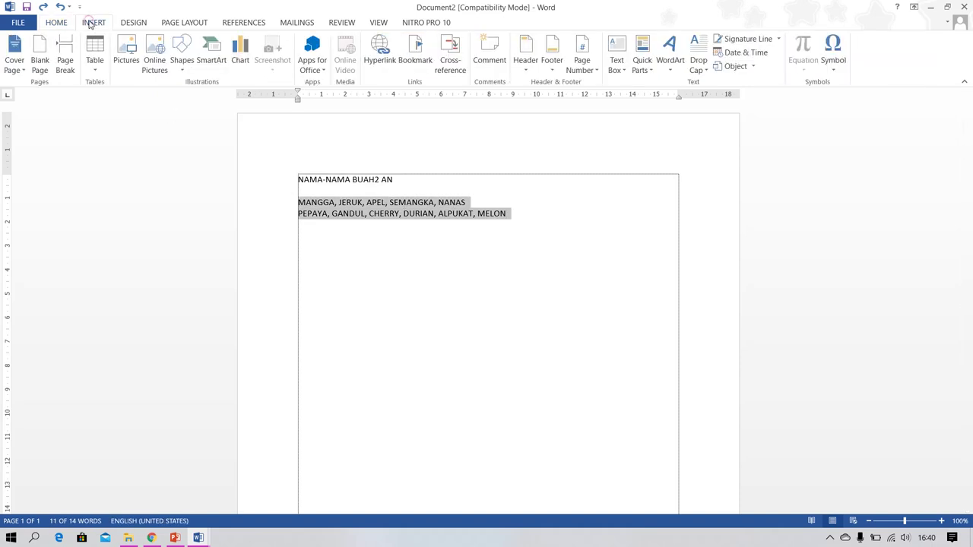
{"action": "left_click", "coordinate": [96, 73]}
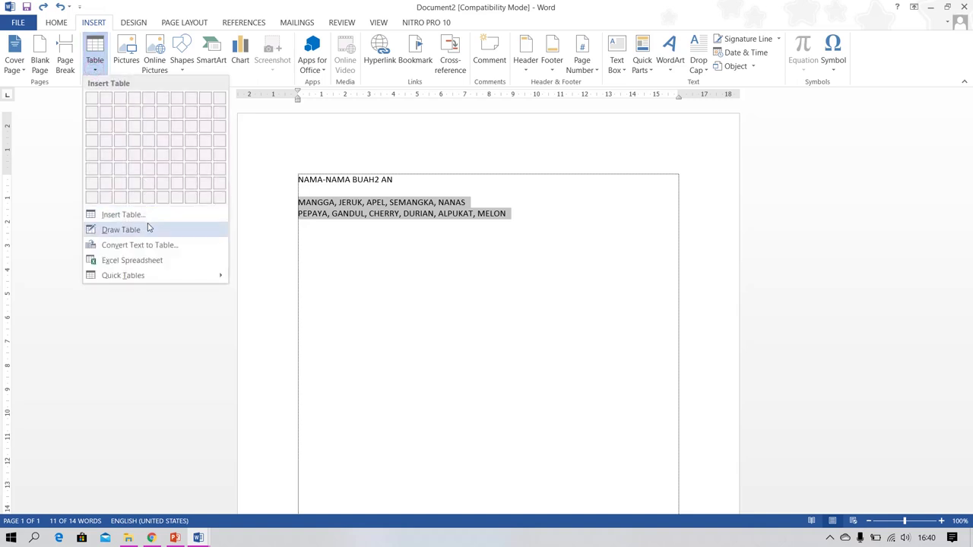
{"action": "left_click", "coordinate": [150, 245]}
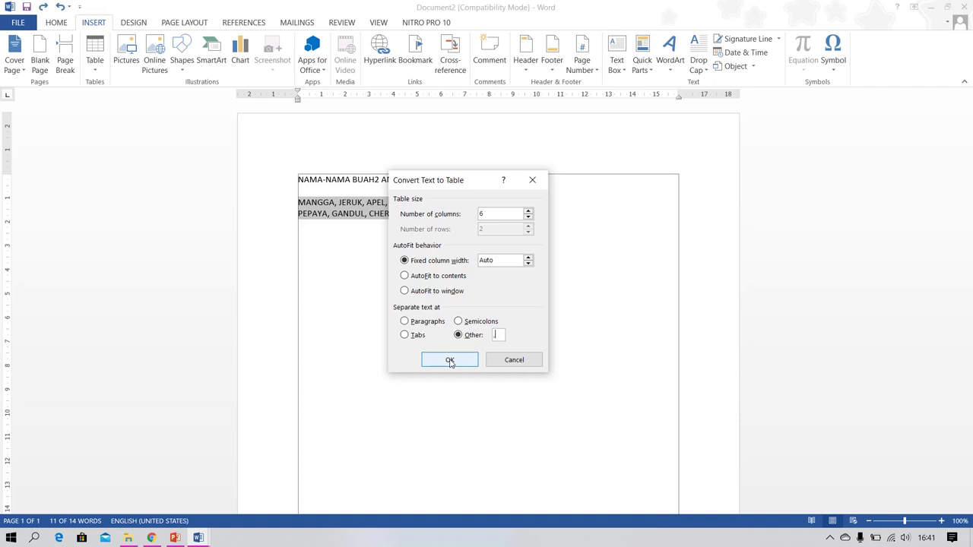
{"action": "left_click", "coordinate": [450, 360]}
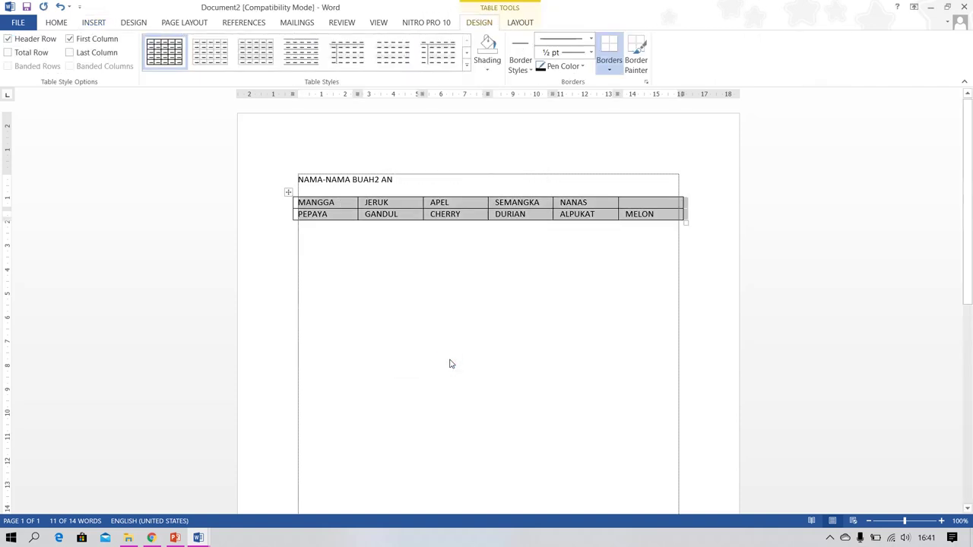
{"action": "key", "text": "ctrl+z"}
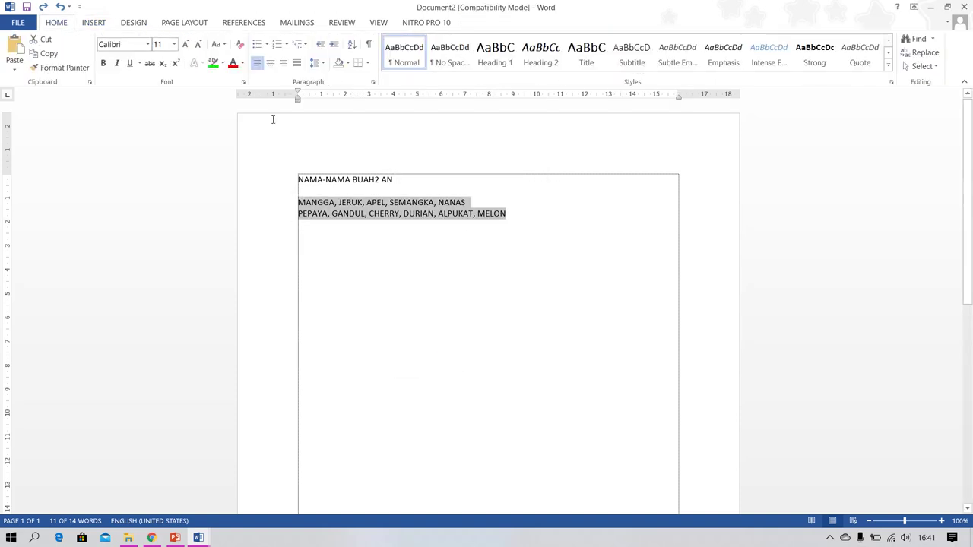
Try a paragraphs-only table conversion of the fruit lines, then undo it.
{"action": "left_click", "coordinate": [92, 22]}
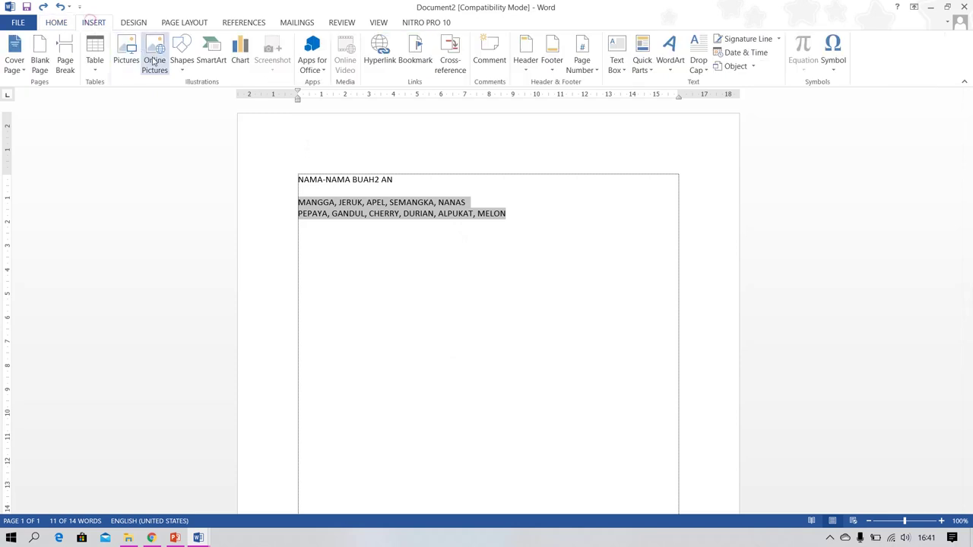
{"action": "left_click", "coordinate": [94, 62]}
{"action": "left_click", "coordinate": [133, 245]}
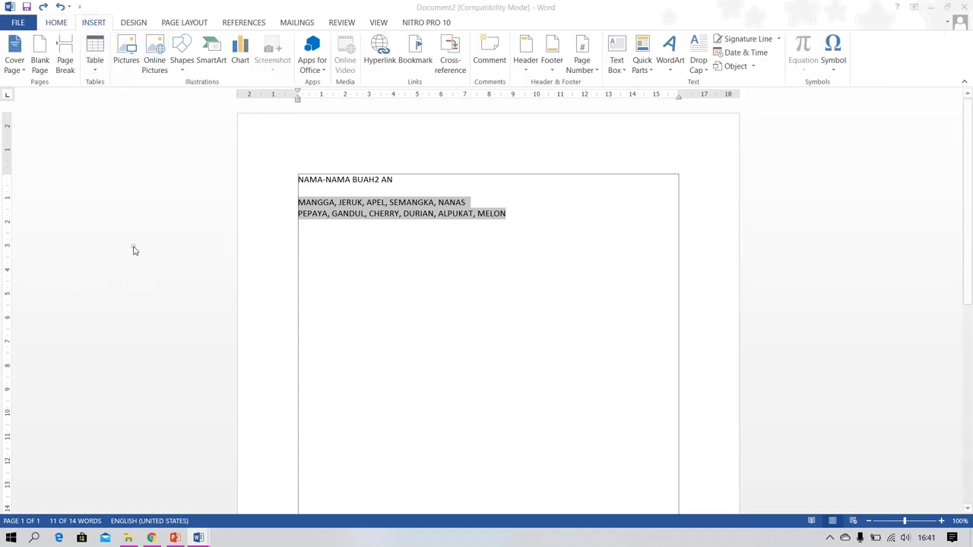
{"action": "left_click", "coordinate": [434, 325]}
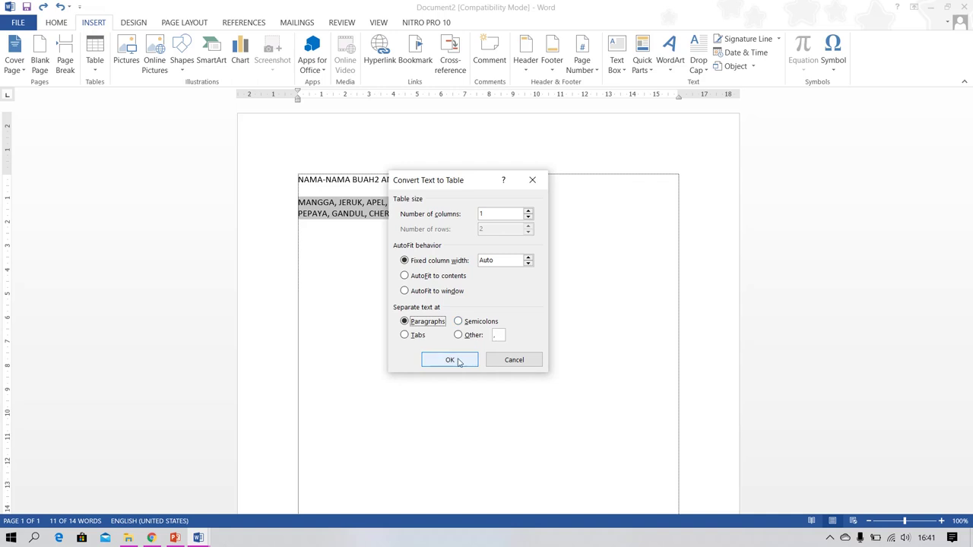
{"action": "left_click", "coordinate": [458, 360]}
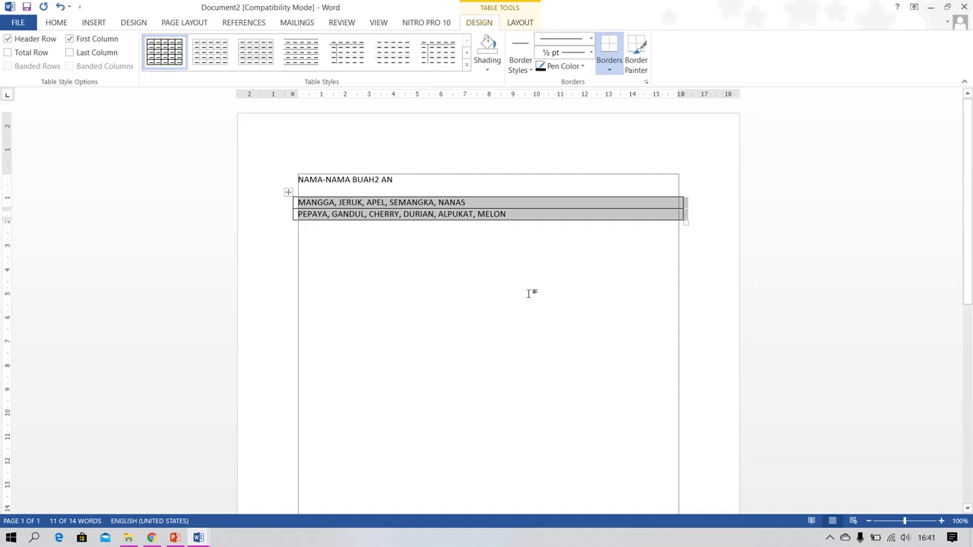
{"action": "key", "text": "ctrl+z"}
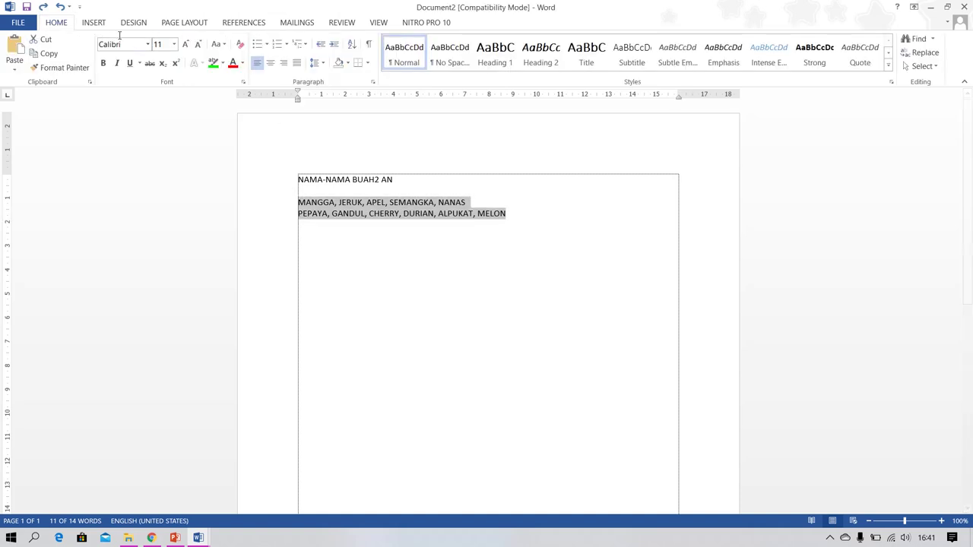
Convert the fruit lines into a six-column table using the Other separator.
{"action": "left_click", "coordinate": [95, 23]}
{"action": "left_click", "coordinate": [99, 69]}
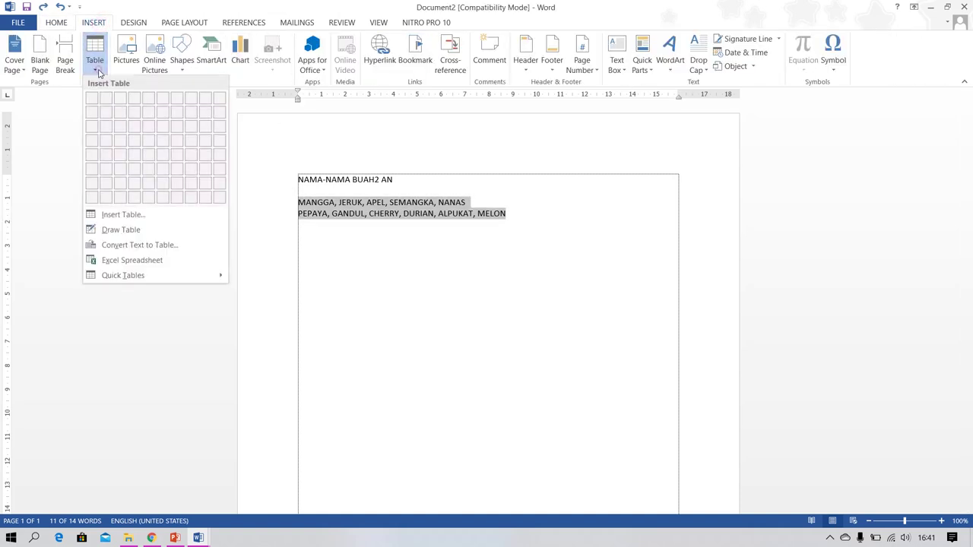
{"action": "left_click", "coordinate": [177, 244]}
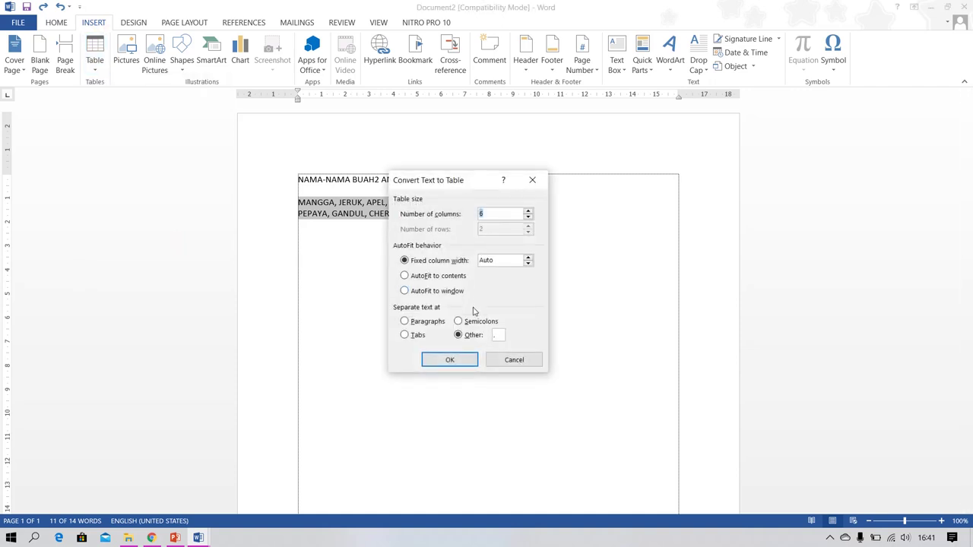
{"action": "left_click", "coordinate": [405, 322]}
{"action": "left_click_drag", "start_coordinate": [476, 181], "coordinate": [496, 277]}
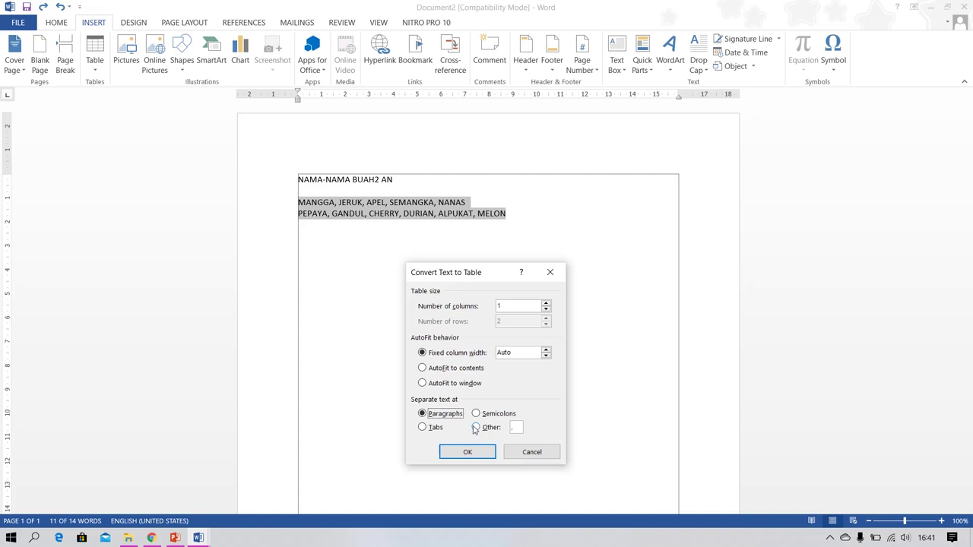
{"action": "left_click", "coordinate": [475, 428]}
{"action": "left_click", "coordinate": [465, 453]}
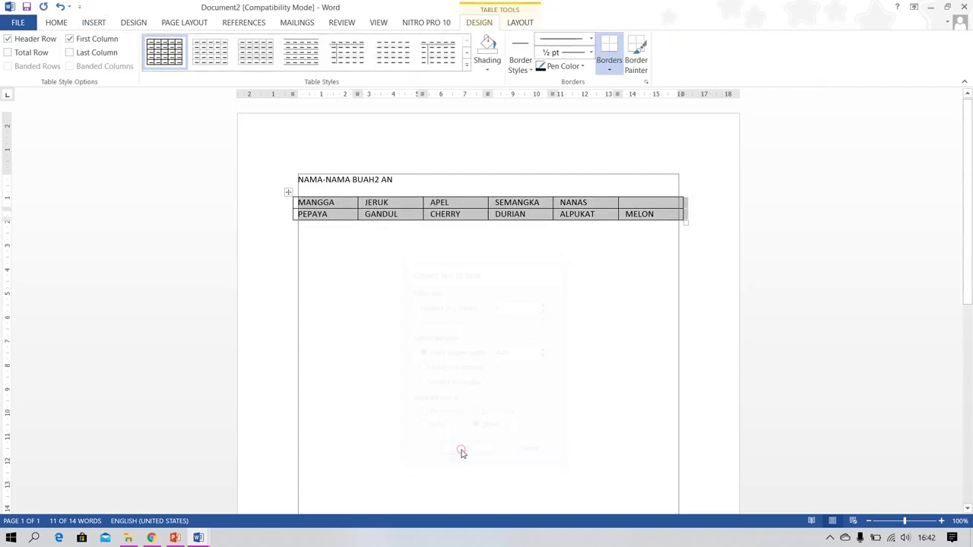
{"action": "left_click", "coordinate": [489, 277]}
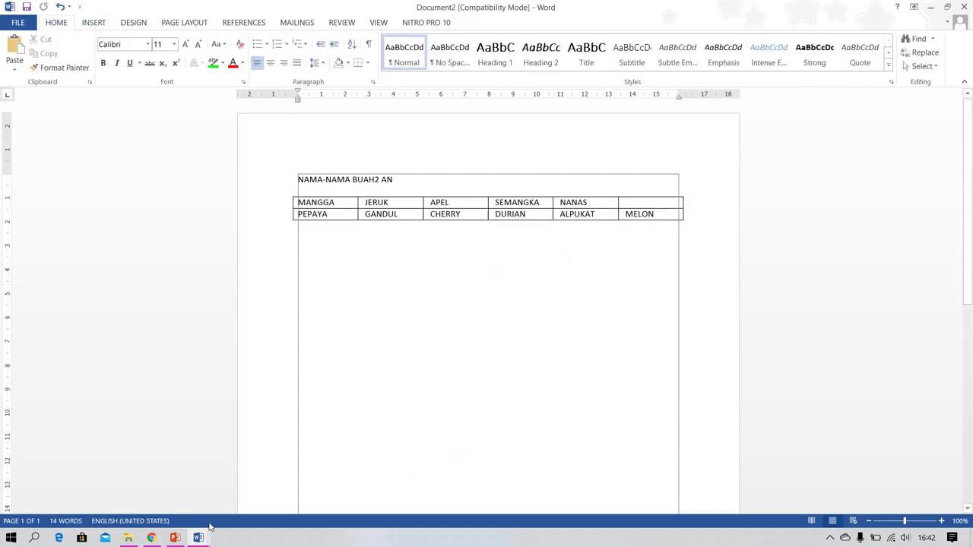
In the BIODATA DIRI document, put one tab before the Nama colon and select all lines.
{"action": "mouse_move", "coordinate": [203, 540]}
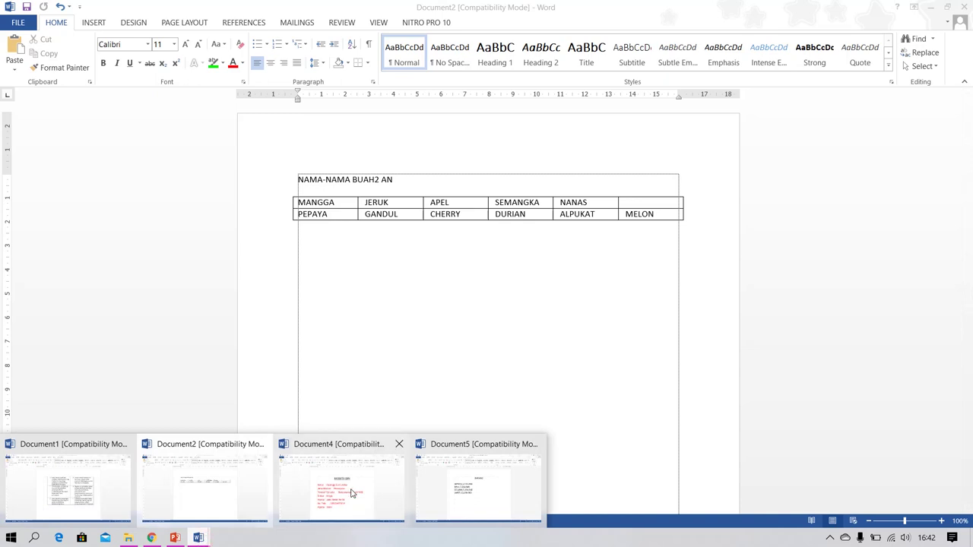
{"action": "left_click", "coordinate": [380, 497]}
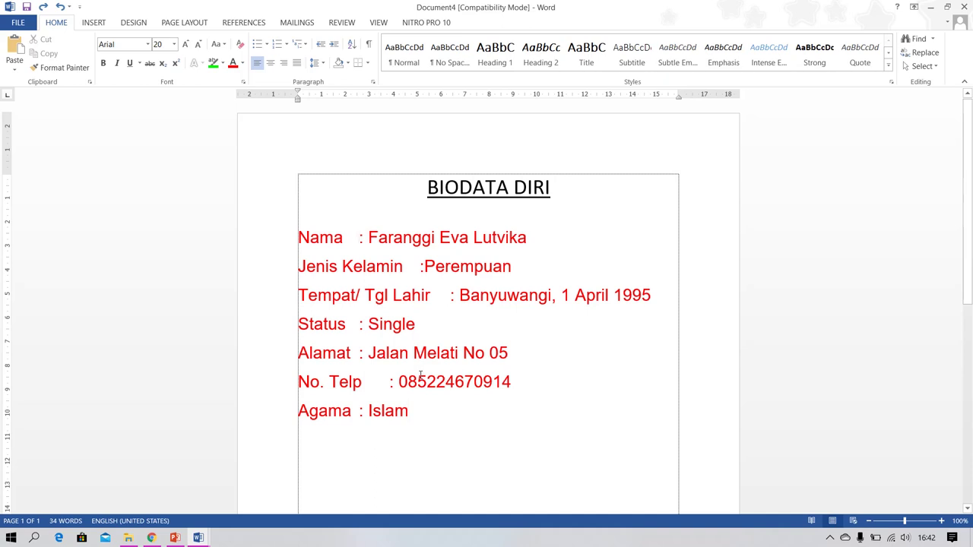
{"action": "key", "text": "BackSpace"}
{"action": "key", "text": "Tab"}
{"action": "mouse_move", "coordinate": [454, 414]}
{"action": "left_mouse_down"}
{"action": "mouse_move", "coordinate": [293, 265]}
{"action": "mouse_move", "coordinate": [297, 236]}
{"action": "left_mouse_up"}
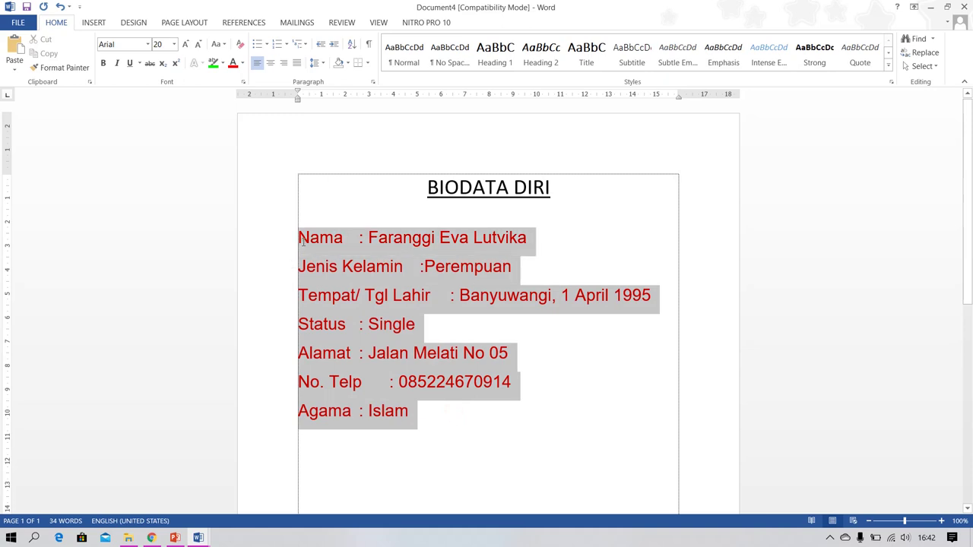
Convert the selected biodata lines into a two-column table.
{"action": "left_click", "coordinate": [94, 24]}
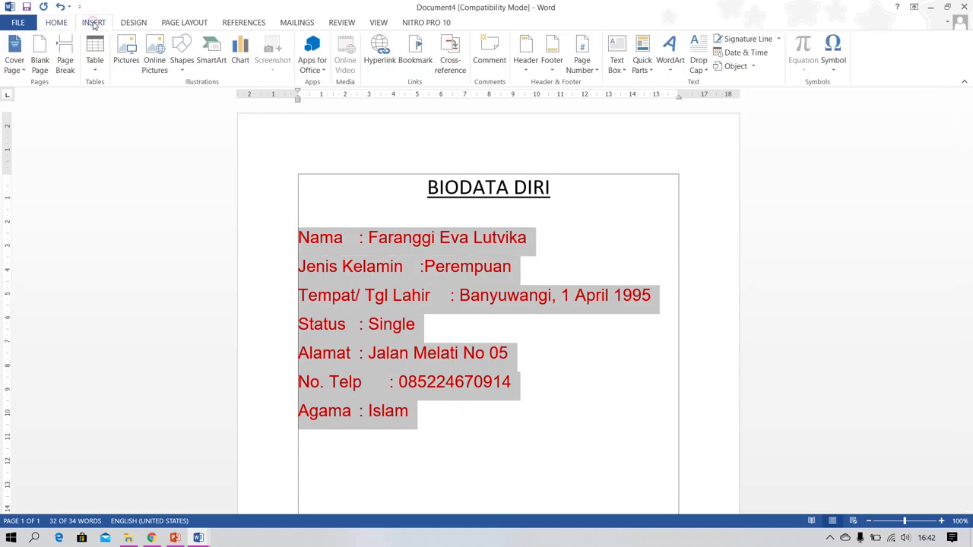
{"action": "left_click", "coordinate": [97, 67]}
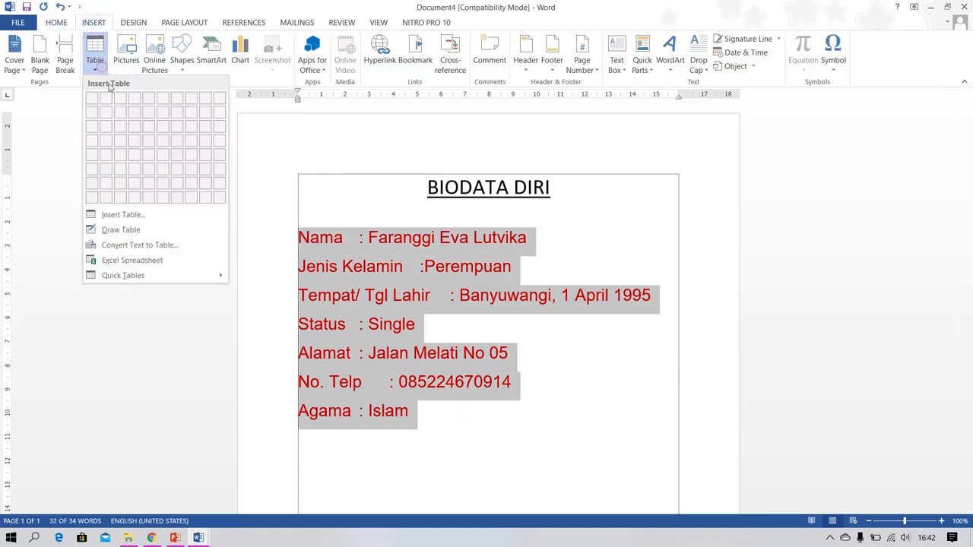
{"action": "left_click", "coordinate": [192, 246]}
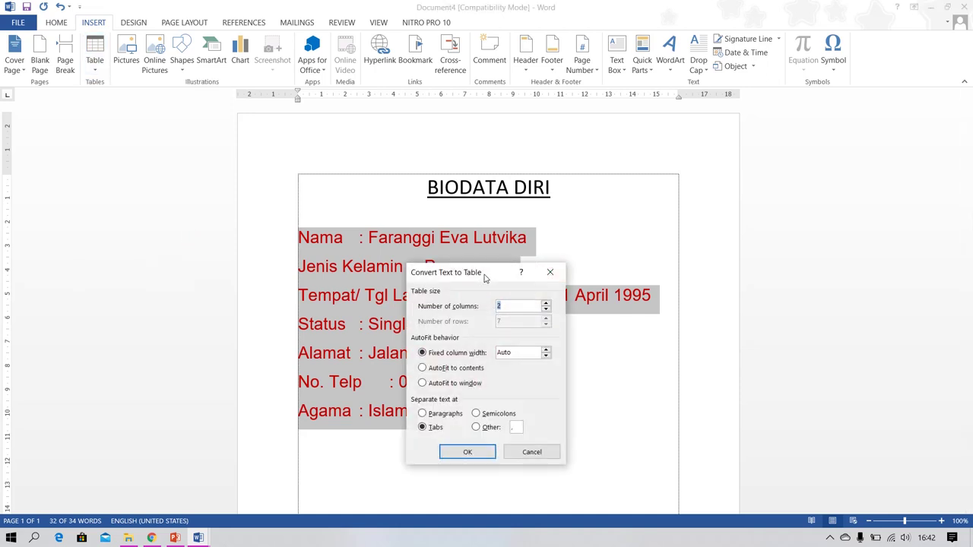
{"action": "left_click_drag", "start_coordinate": [487, 278], "coordinate": [480, 213]}
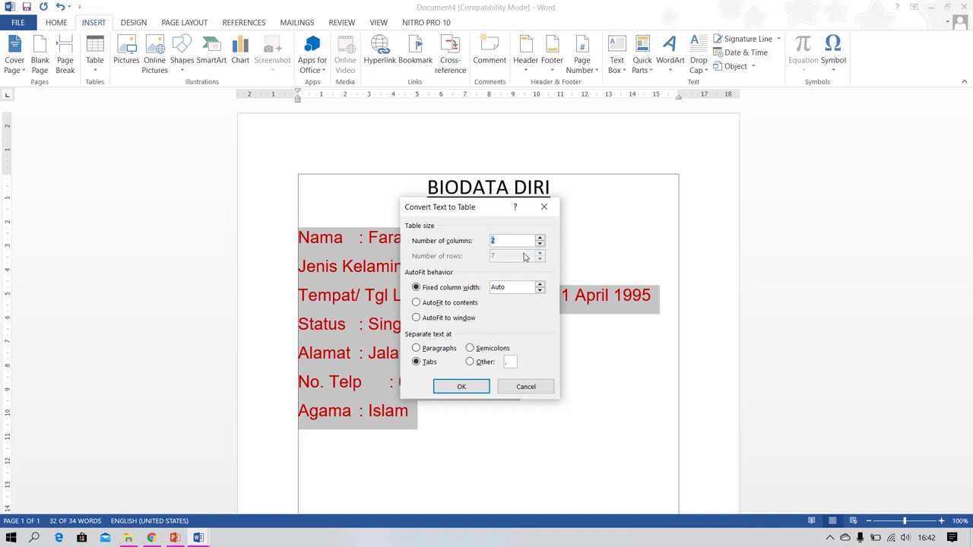
{"action": "left_click", "coordinate": [462, 388]}
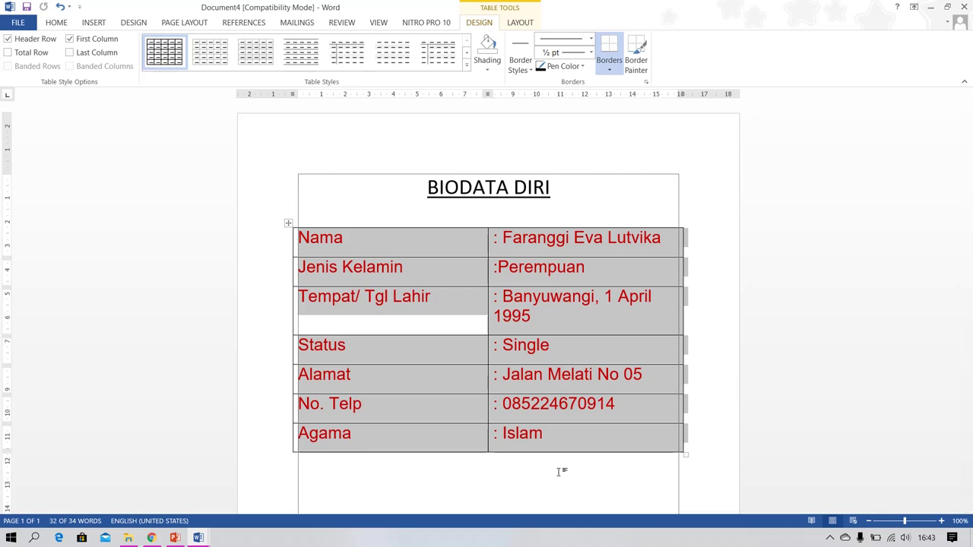
Undo the table conversion and add two tabs before the Nama colon.
{"action": "key", "text": "ctrl+z"}
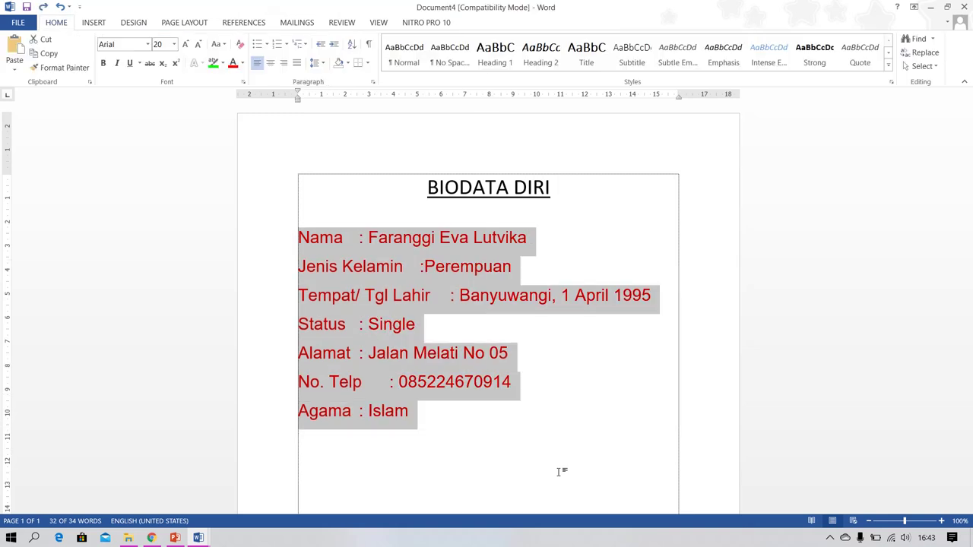
{"action": "left_click", "coordinate": [362, 244]}
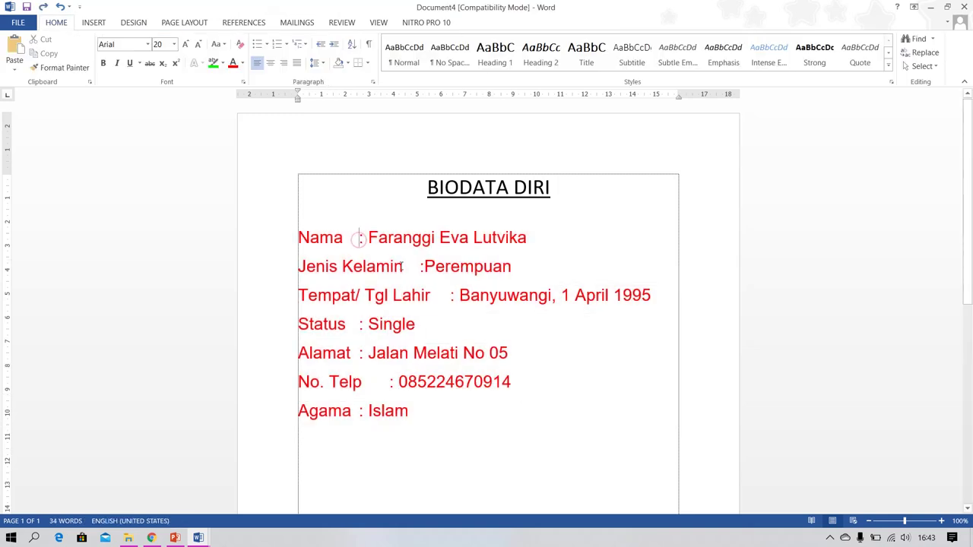
{"action": "key", "text": "Tab"}
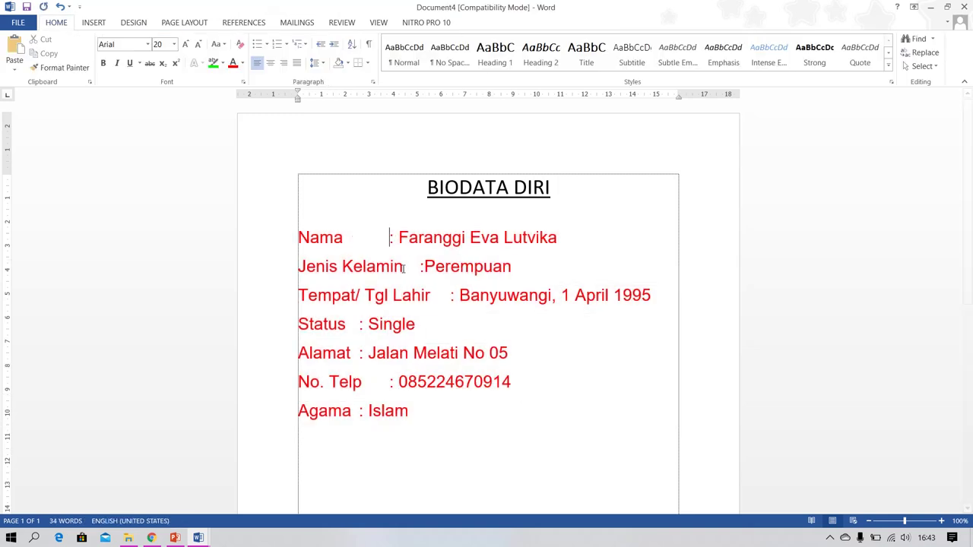
{"action": "key", "text": "Tab"}
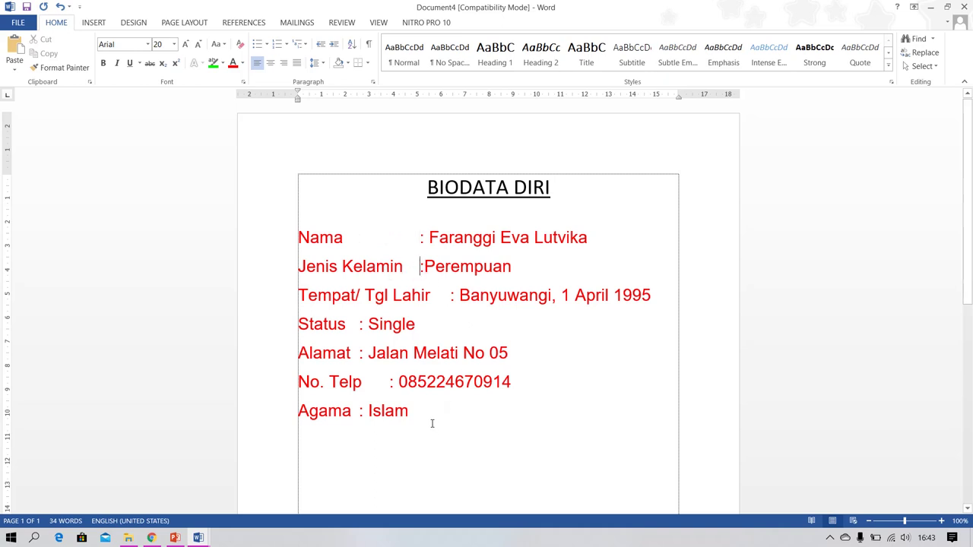
Shrink the Tempat/ Tgl Lahir through Agama lines from 20 to 18 pt.
{"action": "mouse_move", "coordinate": [430, 420]}
{"action": "left_mouse_down"}
{"action": "mouse_move", "coordinate": [315, 279]}
{"action": "mouse_move", "coordinate": [298, 232]}
{"action": "left_mouse_up"}
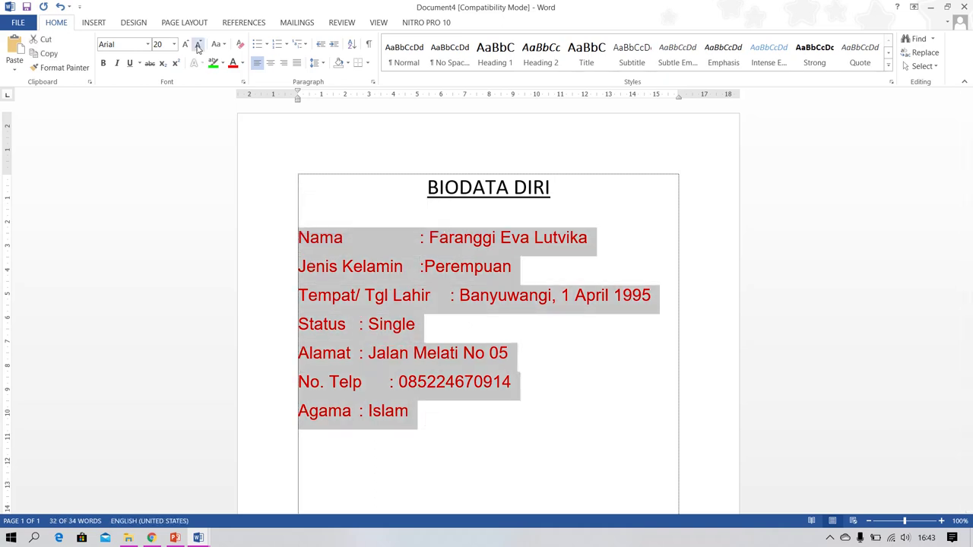
{"action": "left_click", "coordinate": [197, 44]}
{"action": "left_click", "coordinate": [459, 328]}
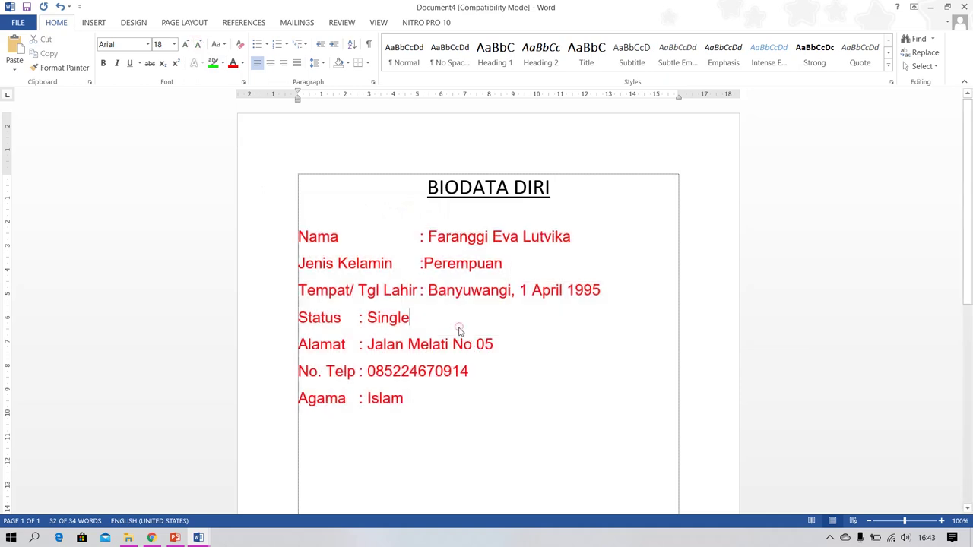
Add tabs before the Status, Alamat, No. Telp and Agama colons, then select all biodata lines.
{"action": "left_click", "coordinate": [360, 320]}
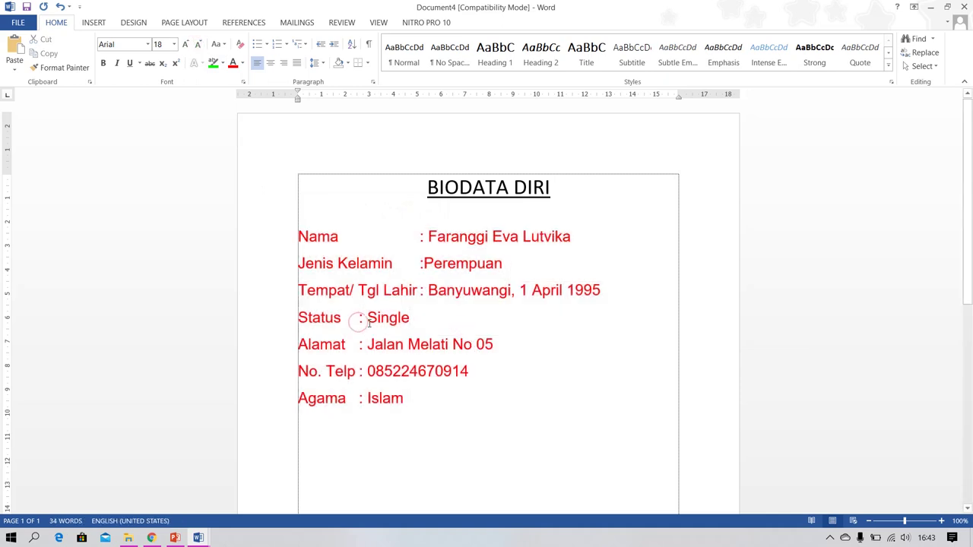
{"action": "key", "text": "Tab"}
{"action": "key", "text": "Tab"}
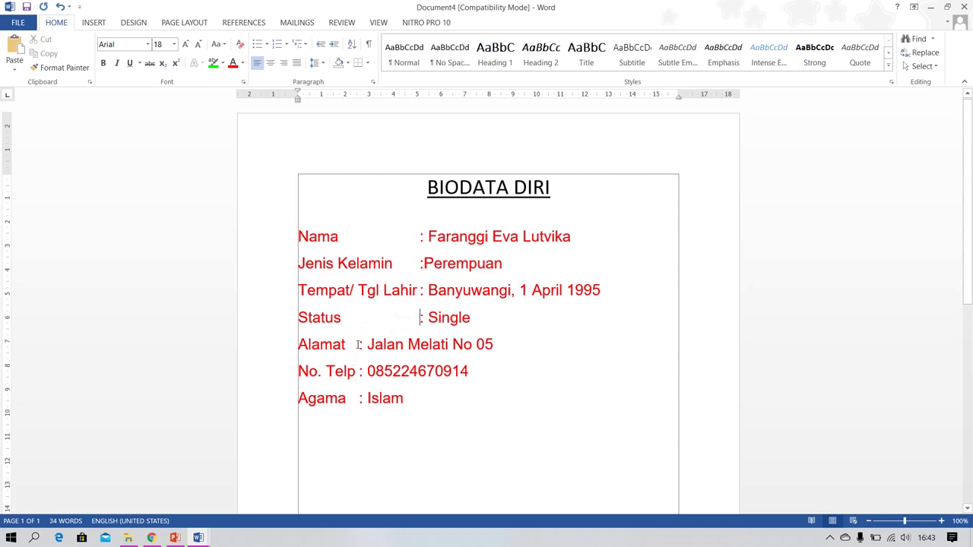
{"action": "key", "text": "Tab"}
{"action": "key", "text": "Tab"}
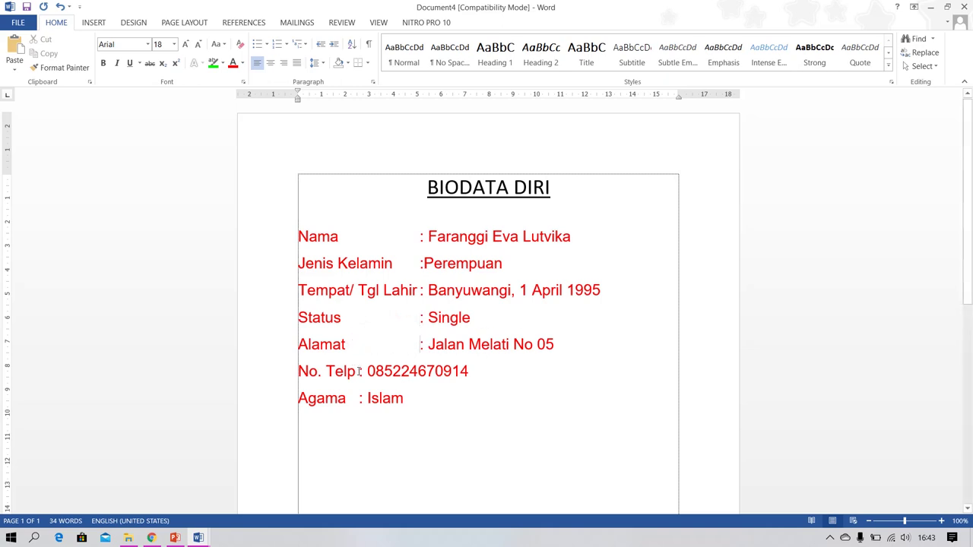
{"action": "left_click", "coordinate": [359, 371]}
{"action": "key", "text": "Tab"}
{"action": "key", "text": "Tab"}
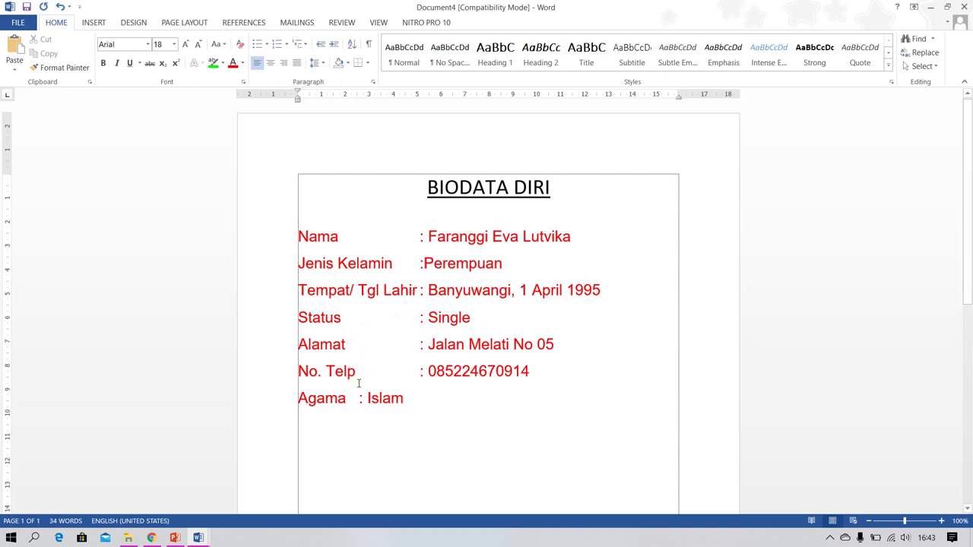
{"action": "left_click", "coordinate": [359, 398]}
{"action": "key", "text": "Tab"}
{"action": "key", "text": "Tab"}
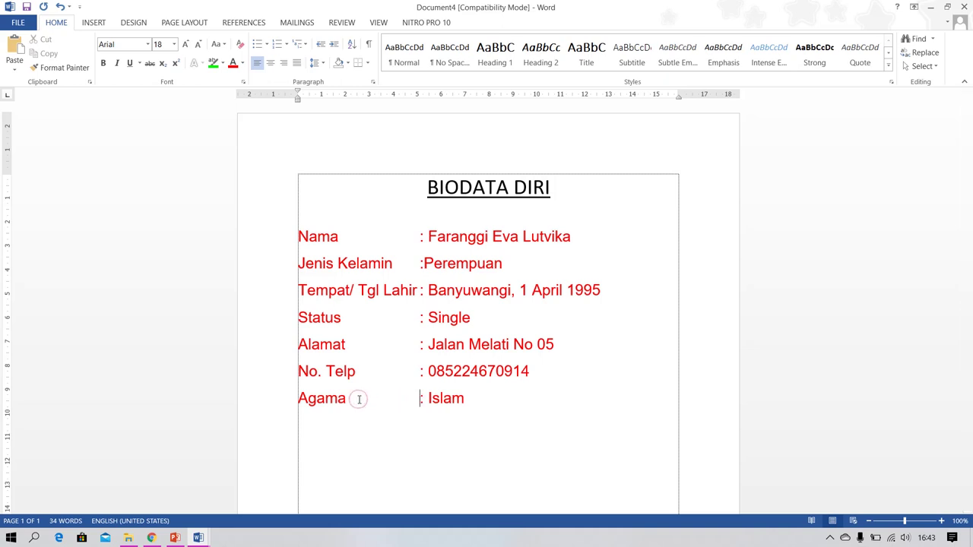
{"action": "left_click", "coordinate": [489, 403]}
{"action": "key", "text": "ctrl+shift+Up"}
{"action": "key", "text": "ctrl+shift+Up"}
{"action": "key", "text": "ctrl+shift+Up"}
{"action": "key", "text": "ctrl+shift+Up"}
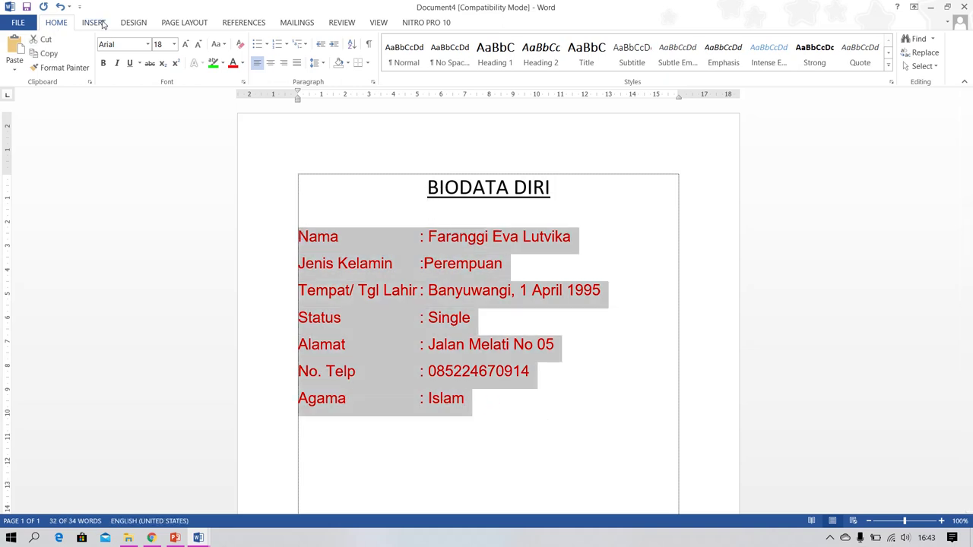
Convert the aligned biodata lines into a four-column table and inspect its cells.
{"action": "left_click", "coordinate": [102, 23]}
{"action": "left_click", "coordinate": [95, 64]}
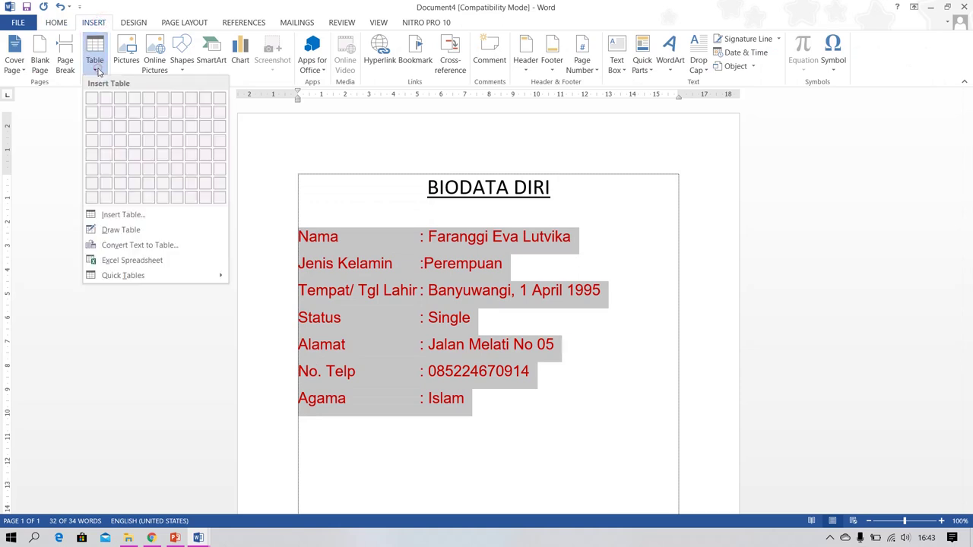
{"action": "left_click", "coordinate": [184, 241]}
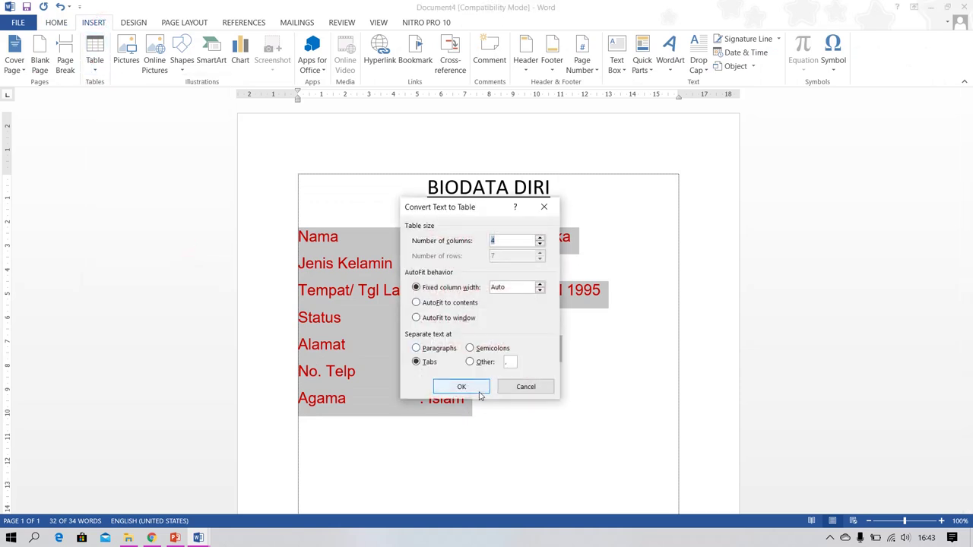
{"action": "left_click", "coordinate": [461, 387]}
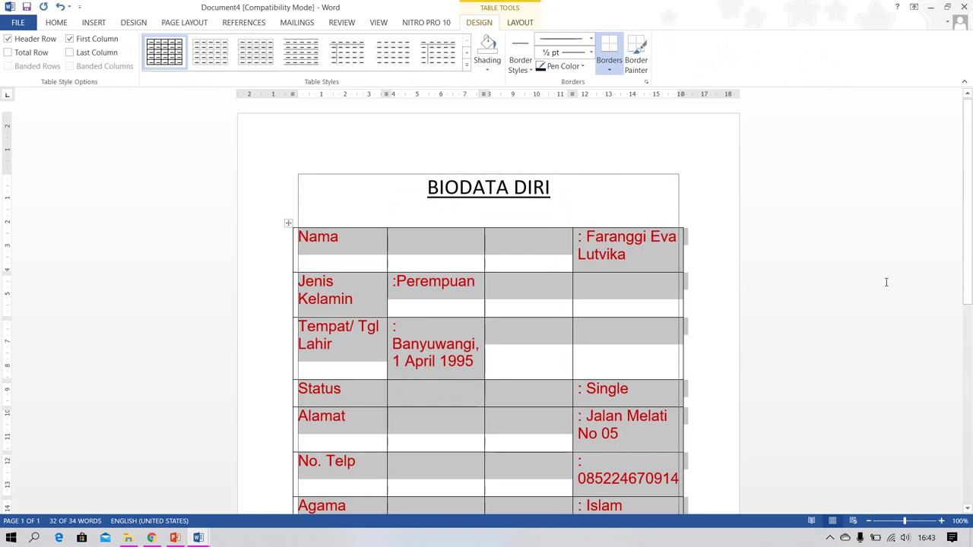
{"action": "scroll", "coordinate": [885, 282], "scroll_direction": "down", "scroll_amount": 3}
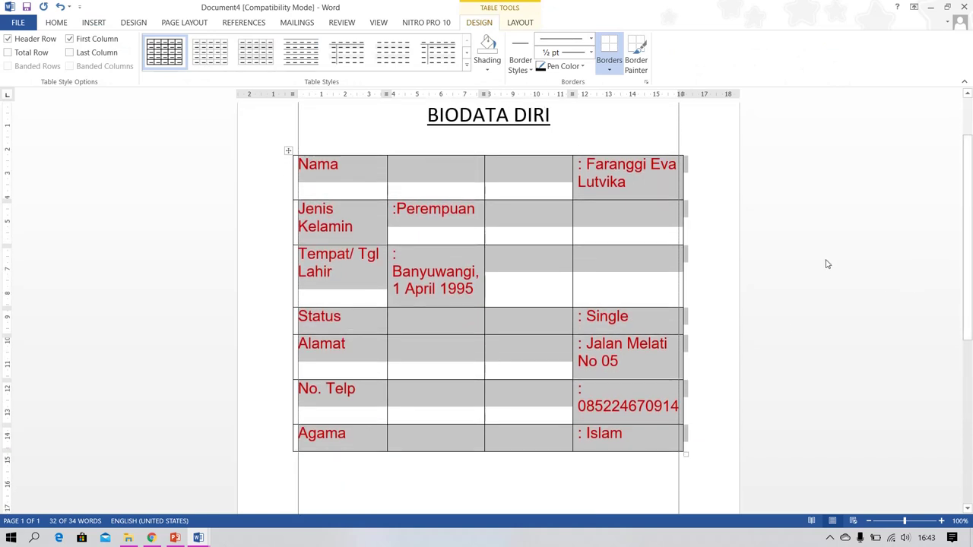
{"action": "left_click", "coordinate": [515, 230]}
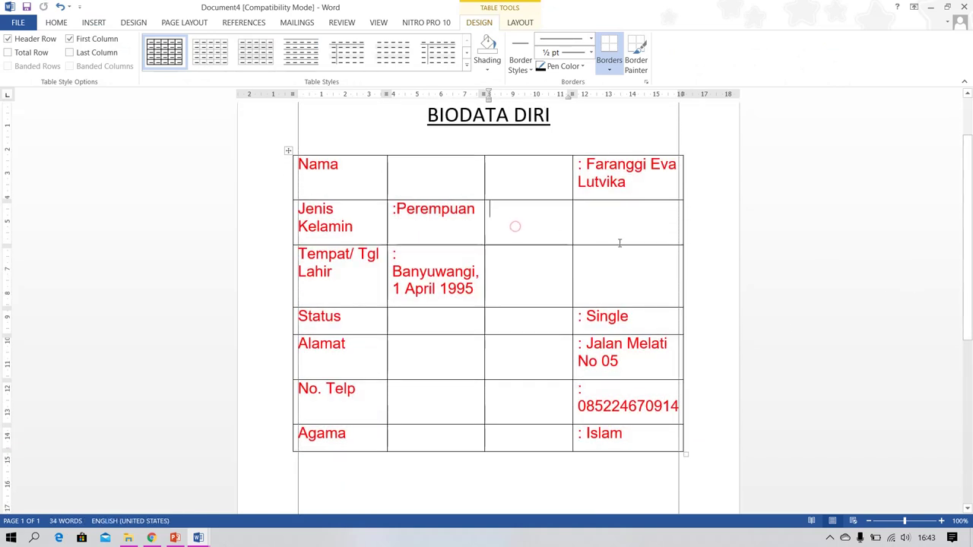
{"action": "left_click", "coordinate": [623, 231]}
Undo back to the original biodata, restore the Nama tab, and select Nama through Islam.
{"action": "key", "text": "ctrl+z"}
{"action": "key", "text": "ctrl+z"}
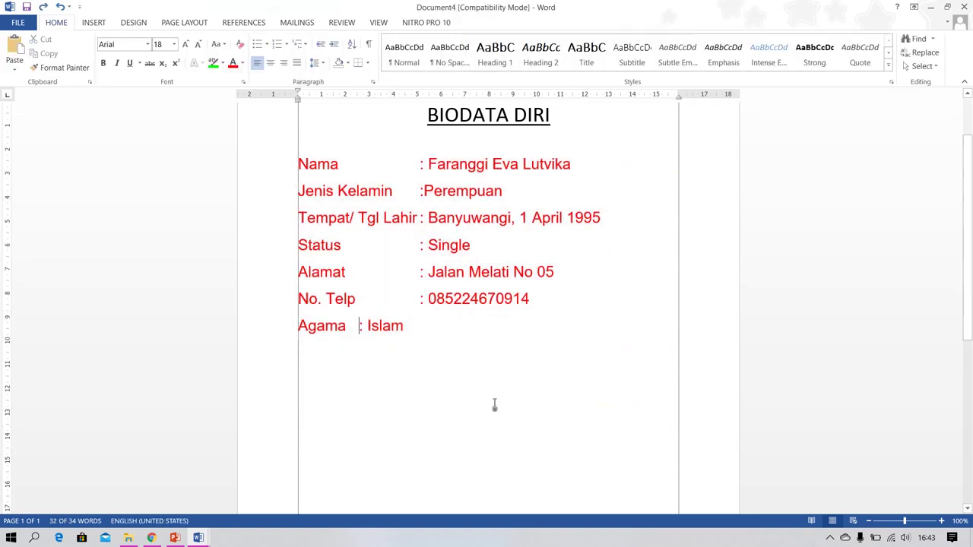
{"action": "key", "text": "ctrl+z"}
{"action": "key", "text": "ctrl+z"}
{"action": "key", "text": "ctrl+z"}
{"action": "key", "text": "ctrl+z"}
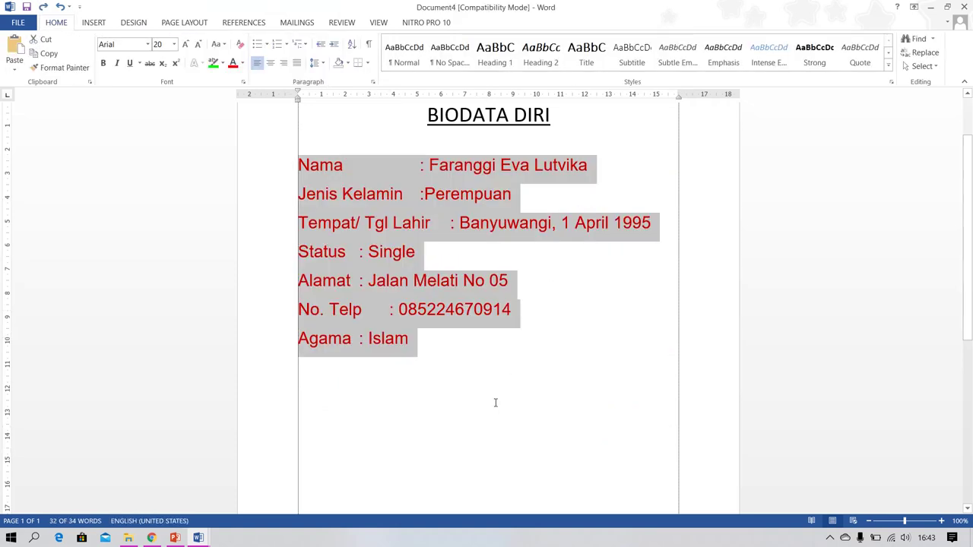
{"action": "key", "text": "ctrl+z"}
{"action": "key", "text": "ctrl+z"}
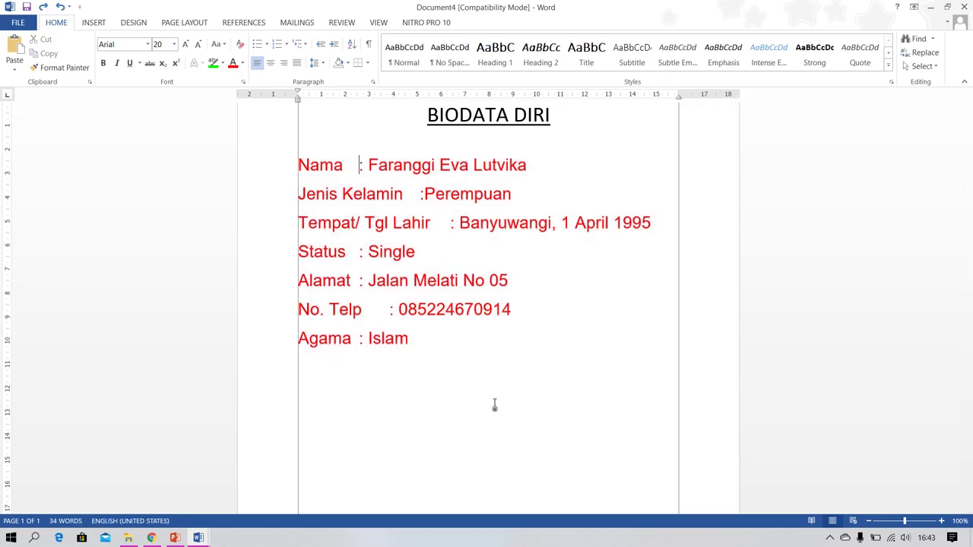
{"action": "key", "text": "ctrl+z"}
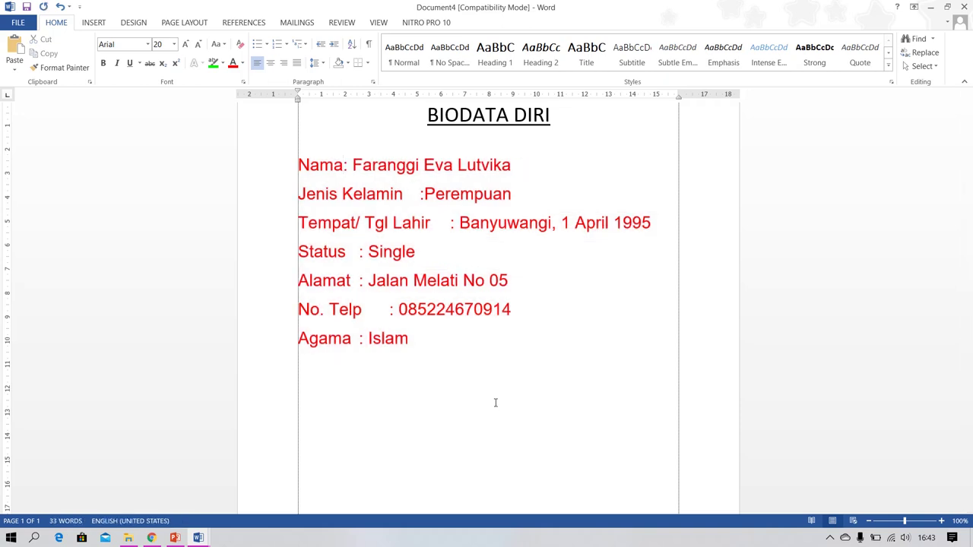
{"action": "key", "text": "Tab"}
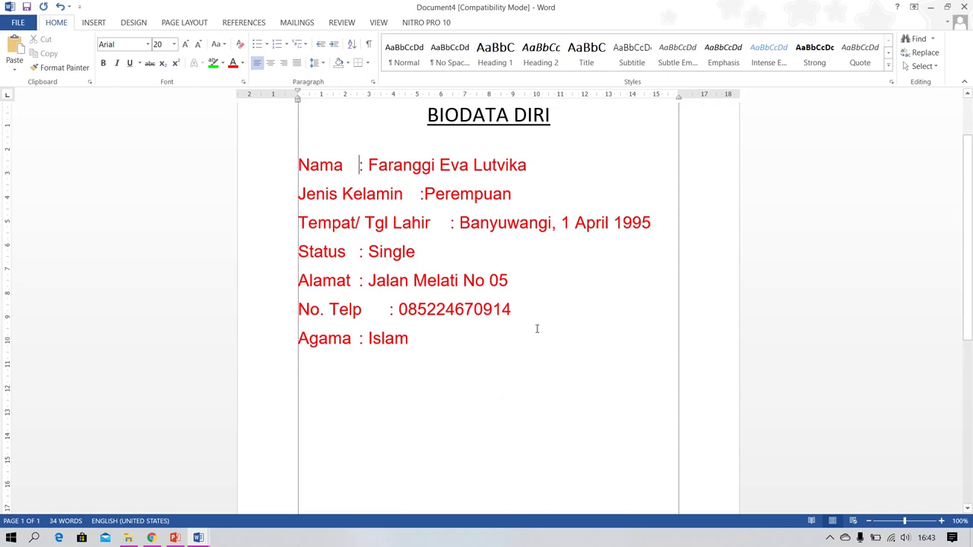
{"action": "left_click_drag", "start_coordinate": [445, 344], "coordinate": [298, 161]}
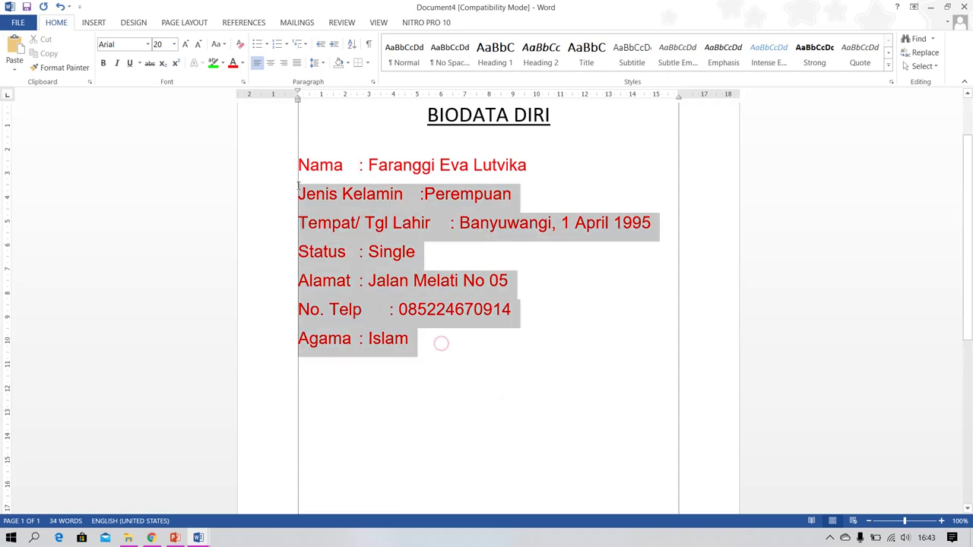
Convert the biodata into a two-column table, then switch to the BARANG document.
{"action": "left_click", "coordinate": [94, 22]}
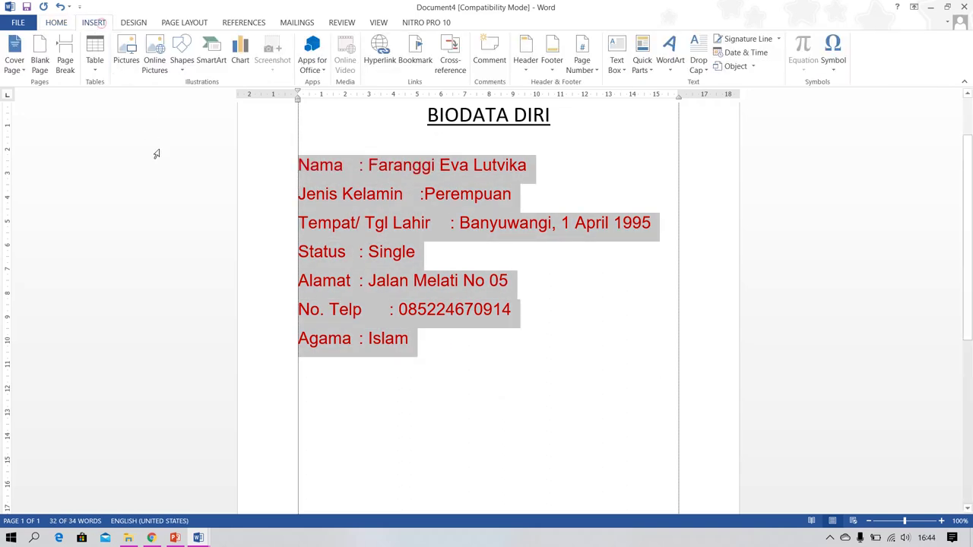
{"action": "left_click", "coordinate": [92, 69]}
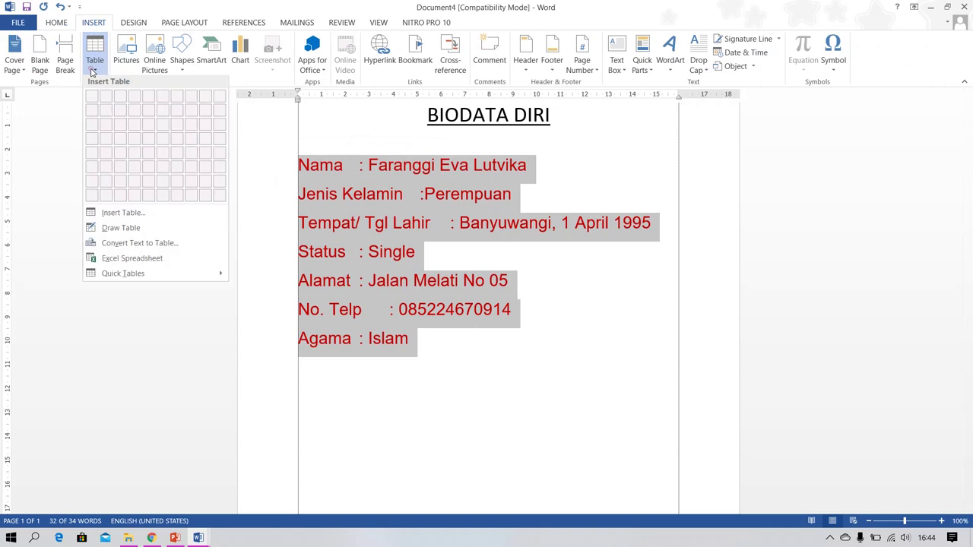
{"action": "left_click", "coordinate": [186, 242]}
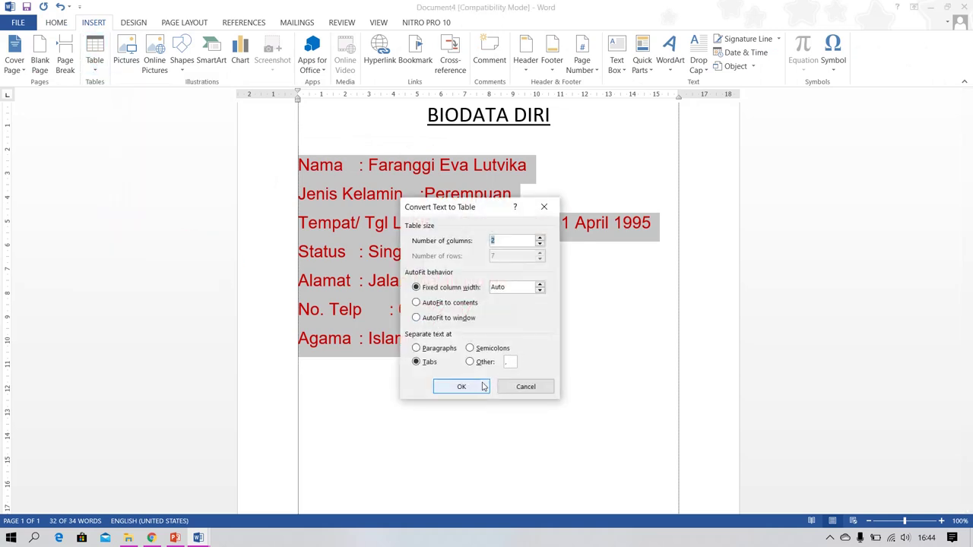
{"action": "left_click", "coordinate": [463, 386]}
{"action": "left_click", "coordinate": [197, 538]}
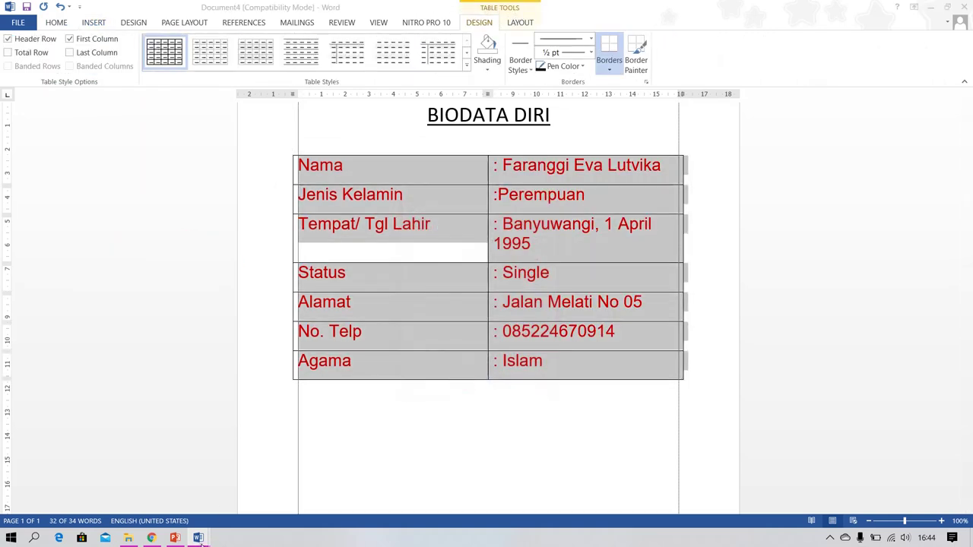
{"action": "left_click", "coordinate": [480, 495]}
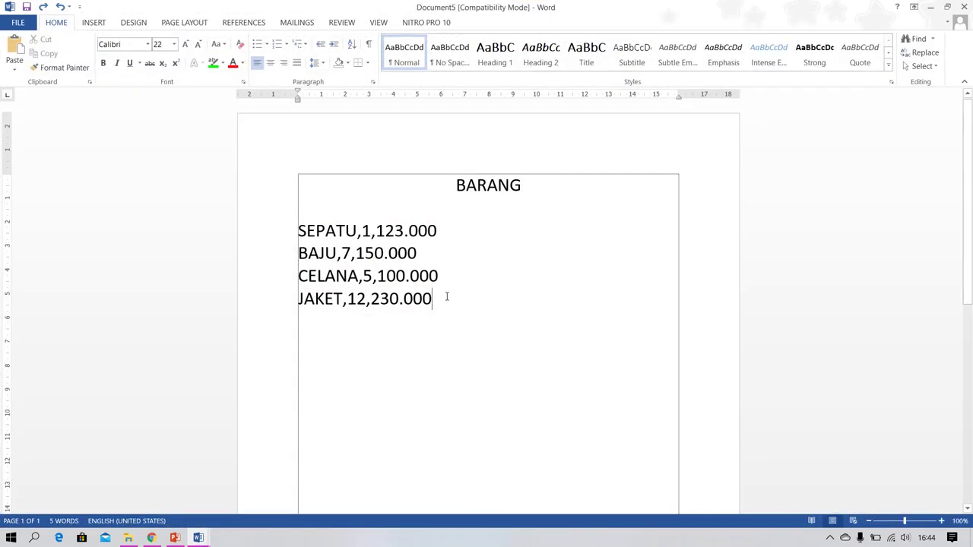
Convert the SEPATU through JAKET lines into a three-column table split at commas.
{"action": "left_click_drag", "start_coordinate": [447, 297], "coordinate": [263, 211]}
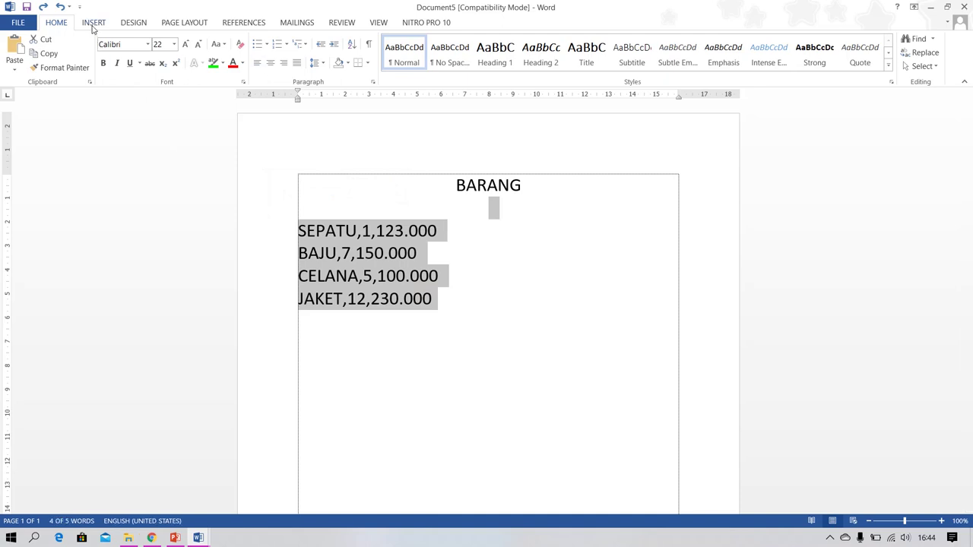
{"action": "left_click_drag", "start_coordinate": [460, 301], "coordinate": [296, 228]}
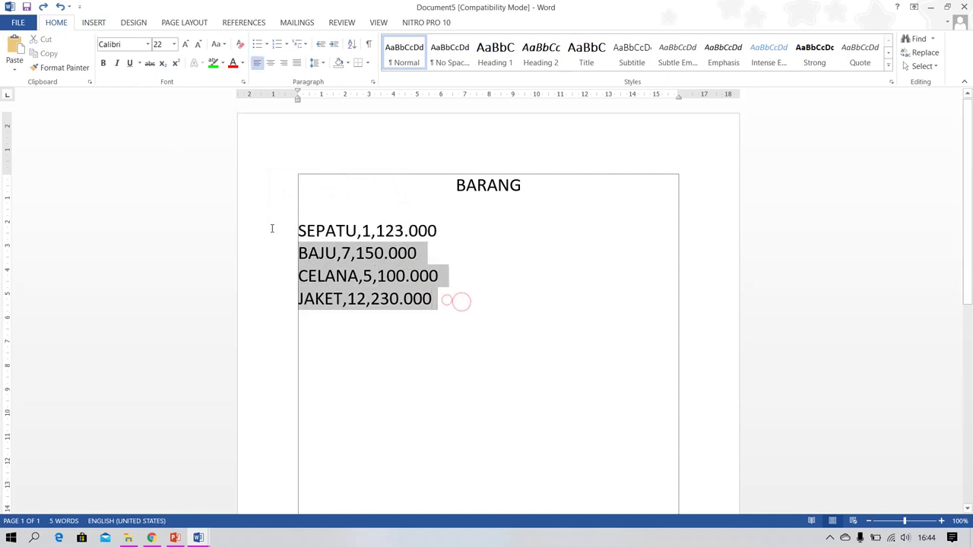
{"action": "left_click", "coordinate": [97, 22]}
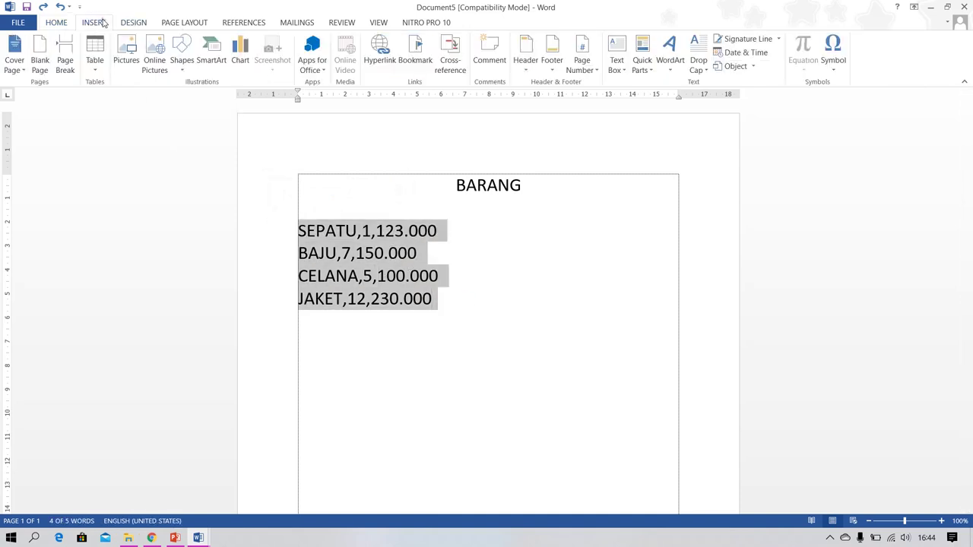
{"action": "left_click", "coordinate": [95, 68]}
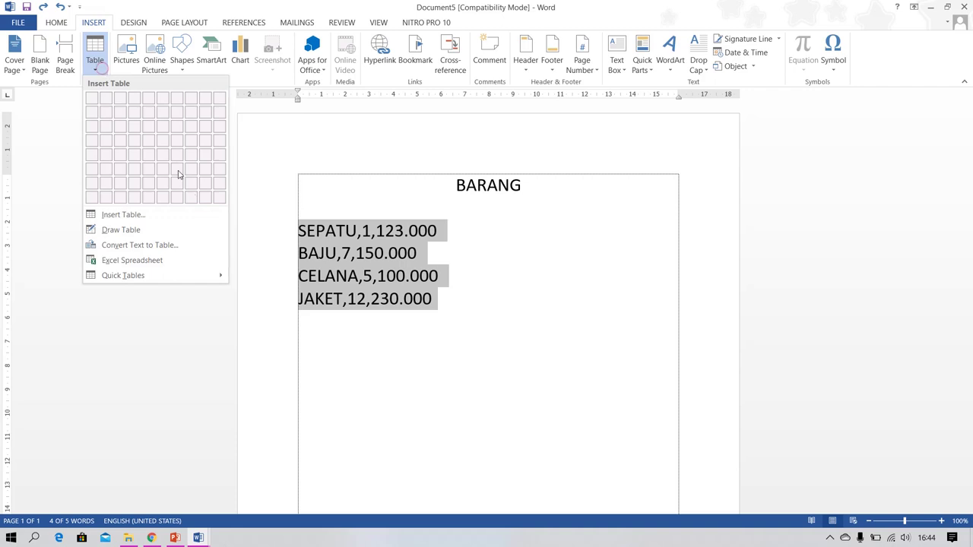
{"action": "left_click", "coordinate": [202, 246]}
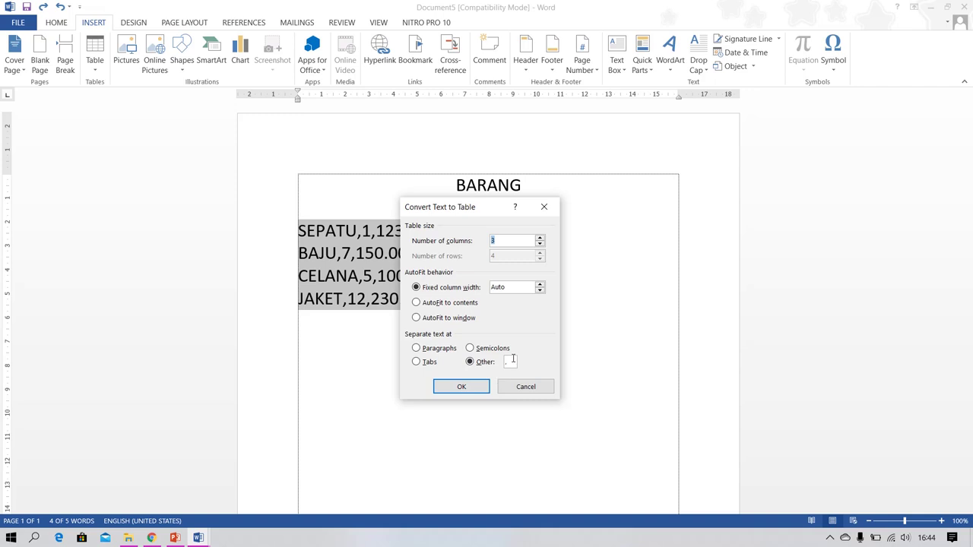
{"action": "left_click", "coordinate": [461, 386]}
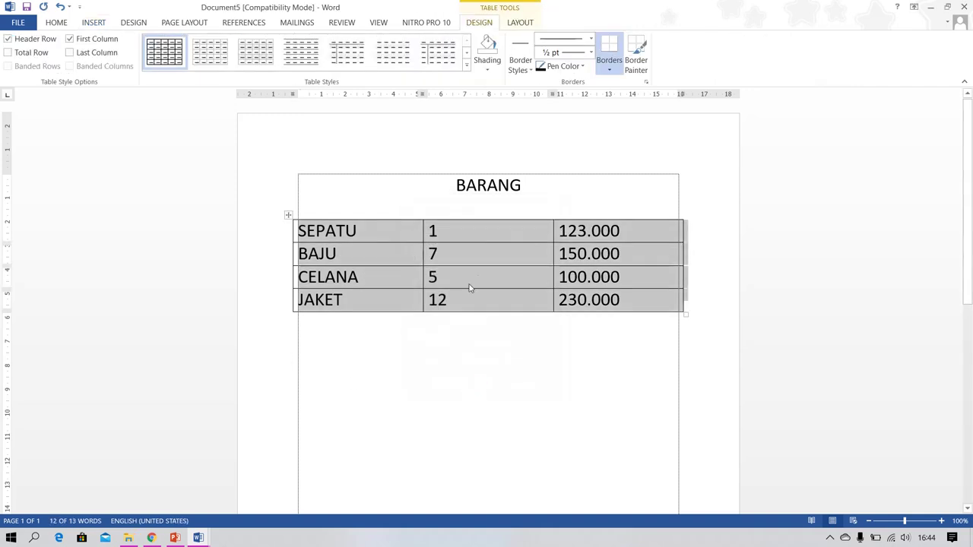
Insert an empty row above the SEPATU row of the table.
{"action": "left_click", "coordinate": [337, 231]}
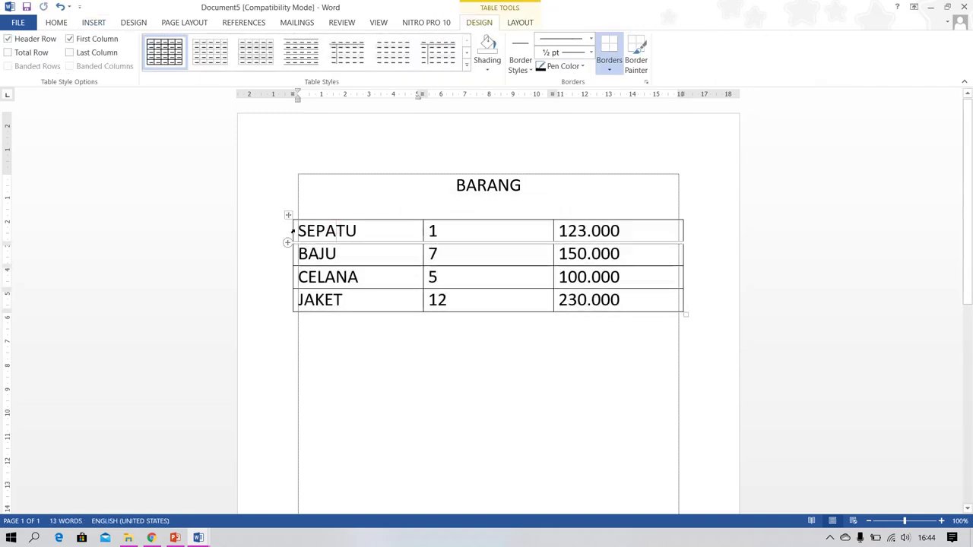
{"action": "left_click_drag", "start_coordinate": [337, 230], "coordinate": [575, 238]}
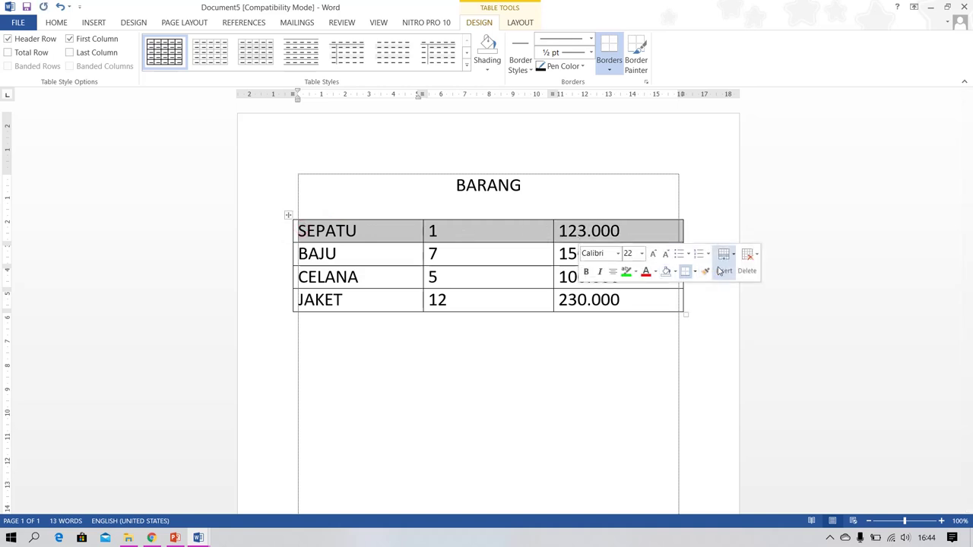
{"action": "left_click", "coordinate": [721, 266]}
{"action": "left_click", "coordinate": [751, 289]}
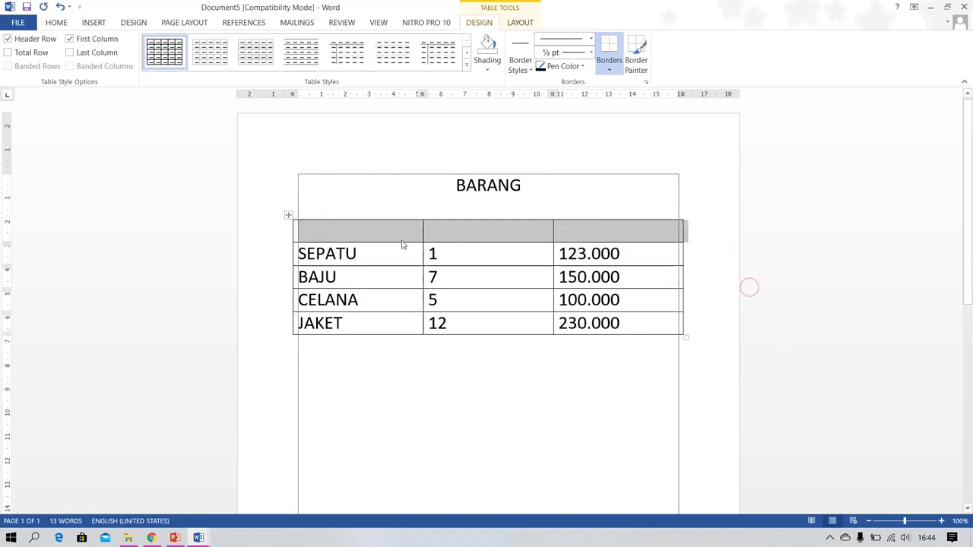
Fill the new row with NAMA BARANG, SATUAN and HARGA and centre the labels.
{"action": "left_click", "coordinate": [377, 229]}
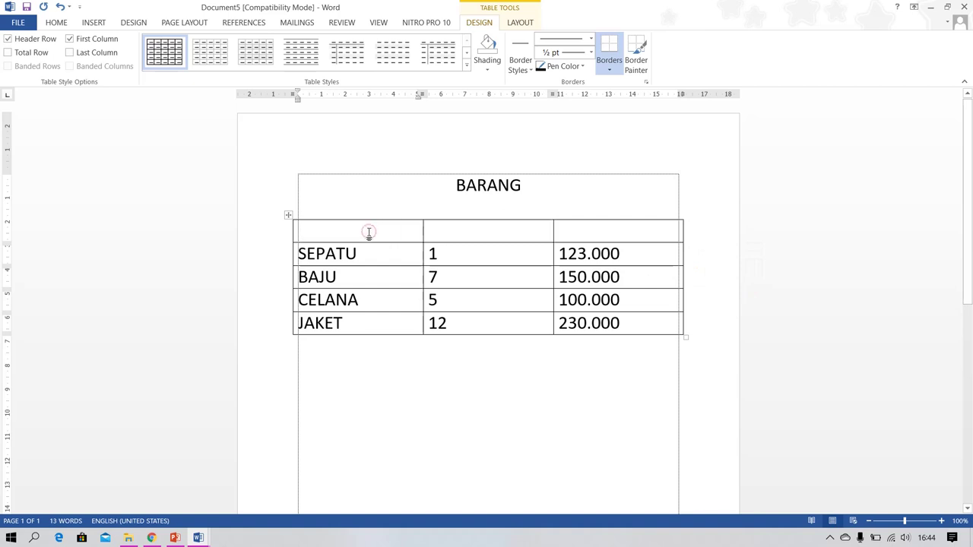
{"action": "type", "text": "NAMA BARAN"}
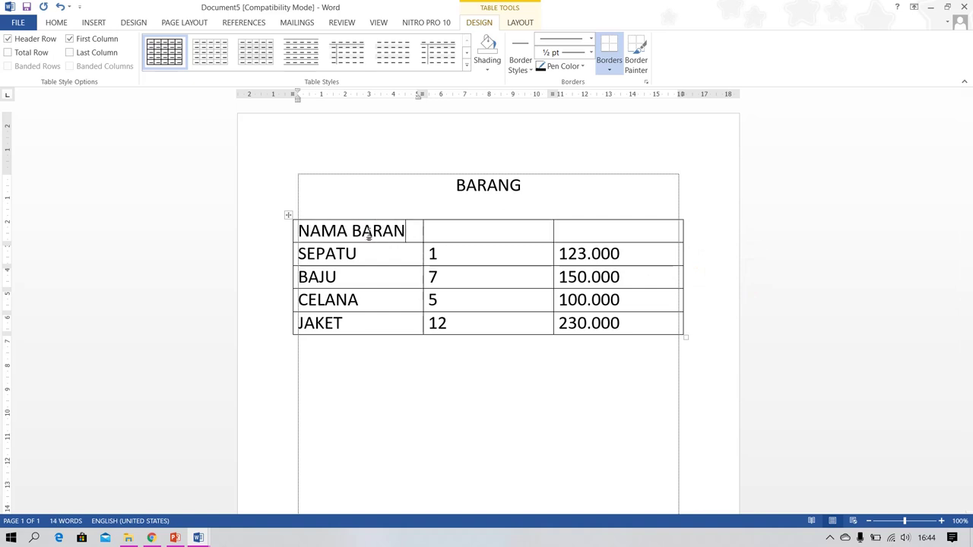
{"action": "type", "text": "G"}
{"action": "key", "text": "Tab"}
{"action": "type", "text": "SATUAN"}
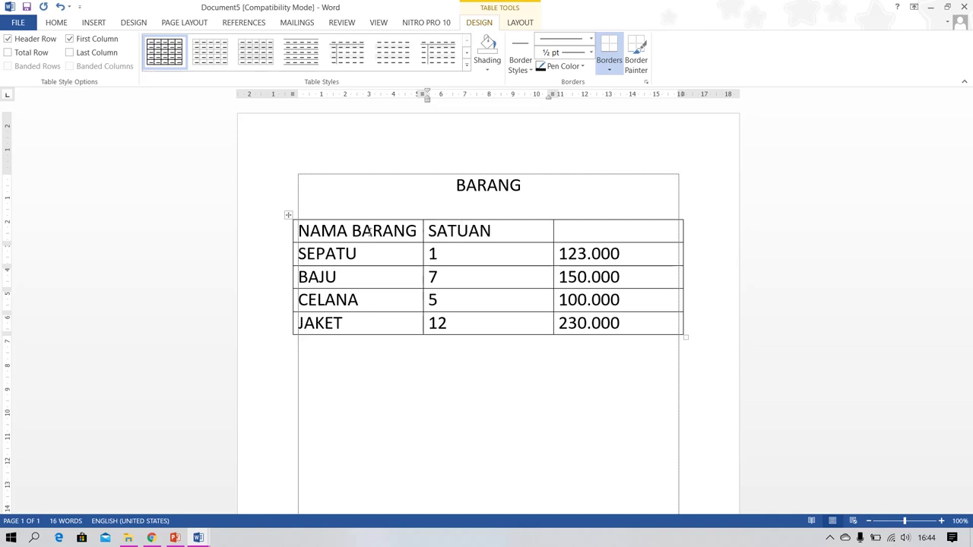
{"action": "key", "text": "Tab"}
{"action": "type", "text": "HARGA"}
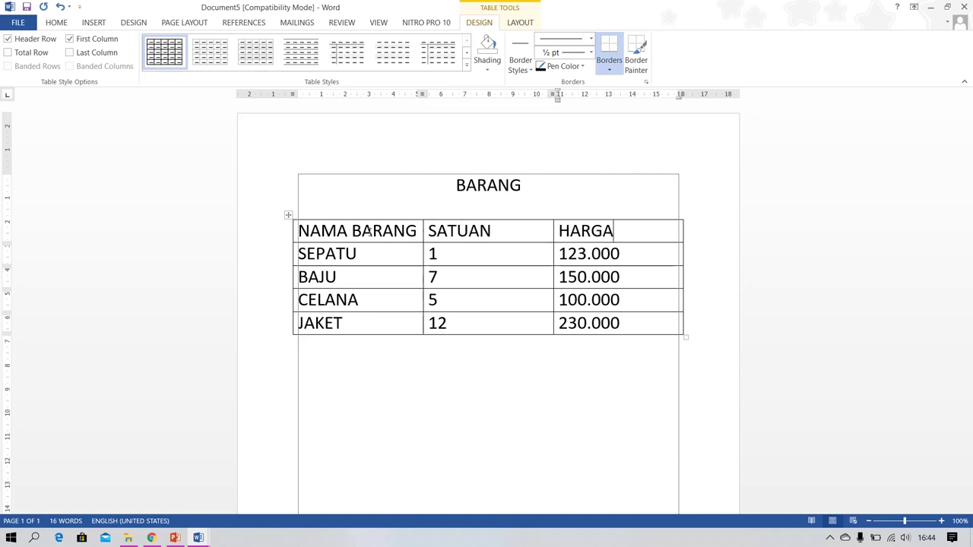
{"action": "left_click_drag", "start_coordinate": [627, 231], "coordinate": [376, 237]}
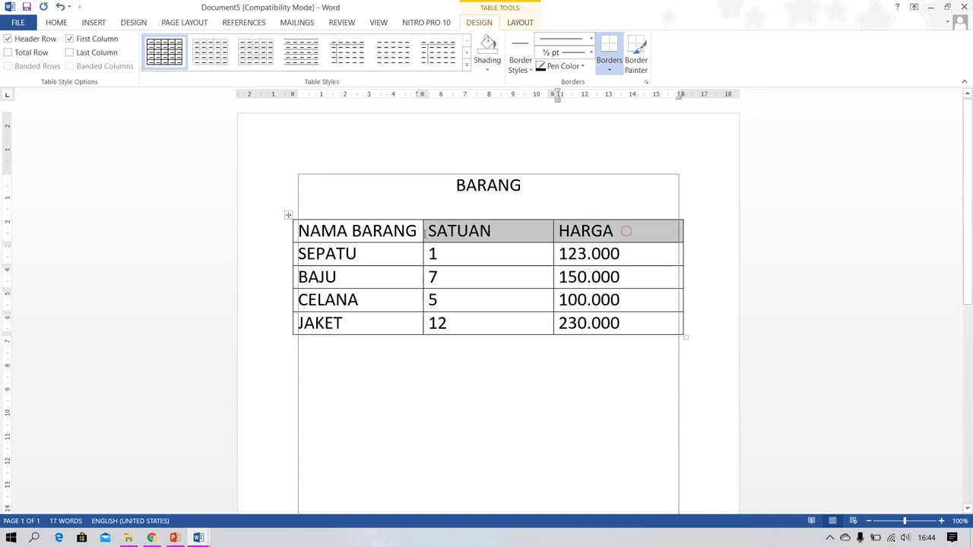
{"action": "key", "text": "ctrl+e"}
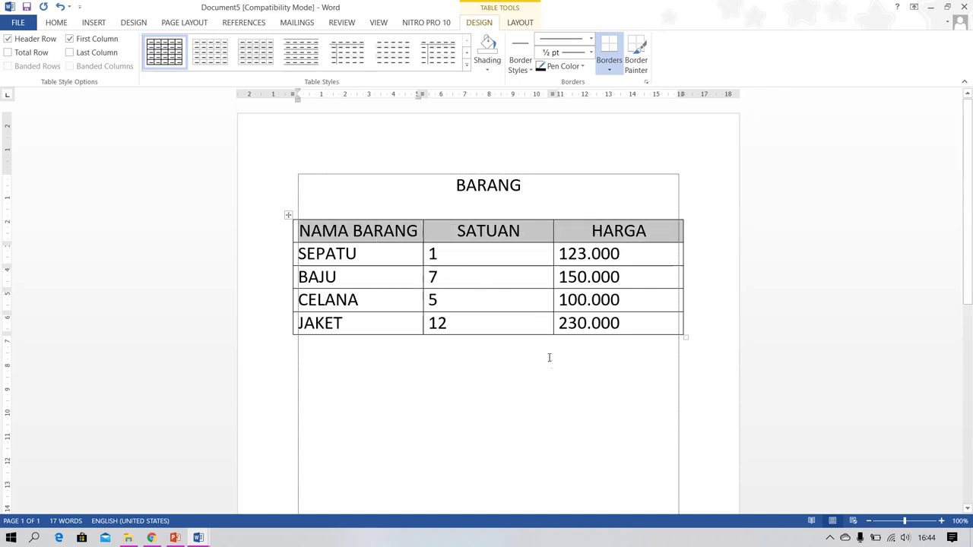
{"action": "left_click", "coordinate": [549, 358]}
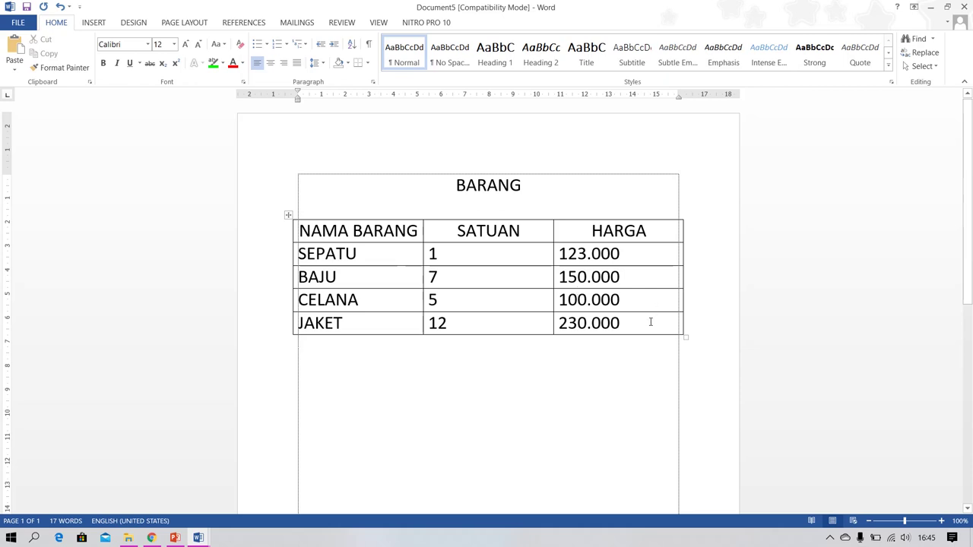
{"action": "left_click_drag", "start_coordinate": [649, 322], "coordinate": [341, 231]}
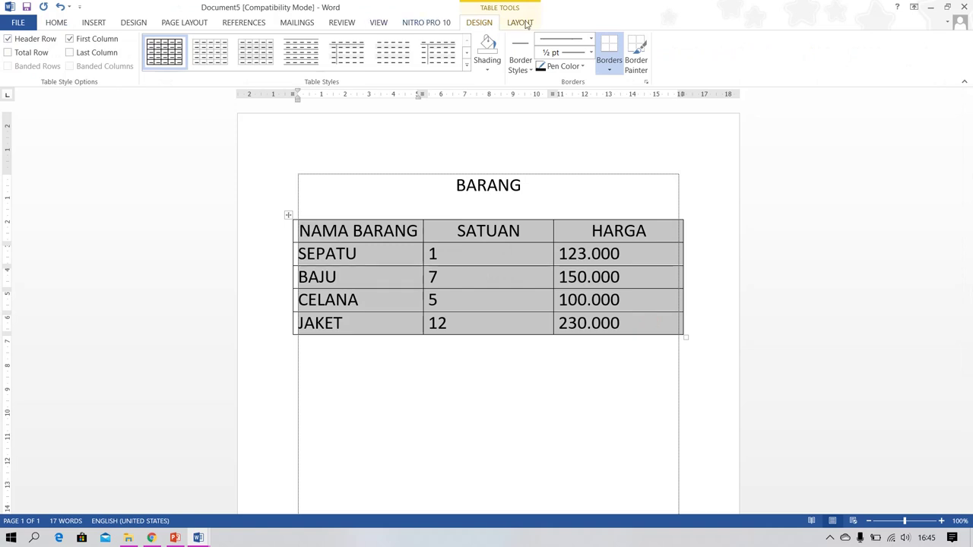
{"action": "left_click", "coordinate": [609, 333]}
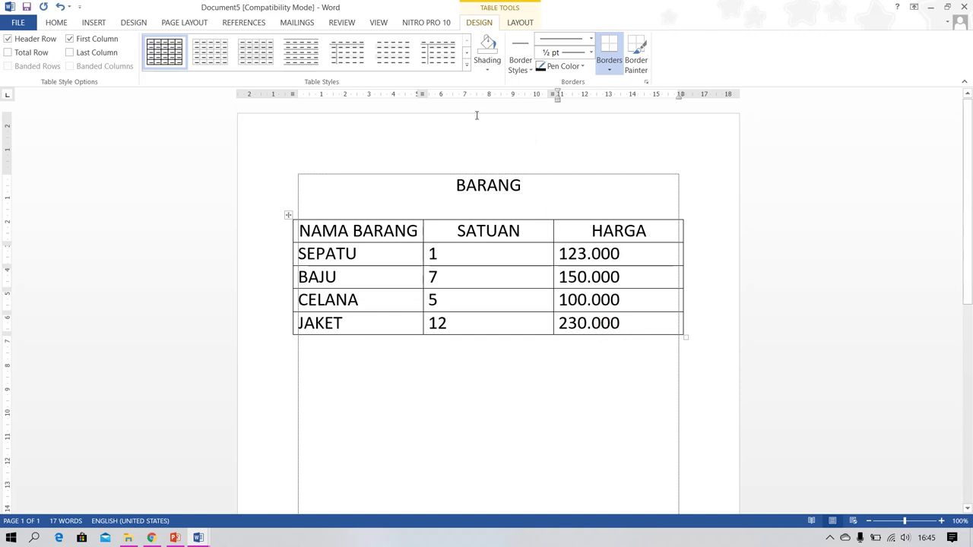
{"action": "left_click", "coordinate": [550, 349]}
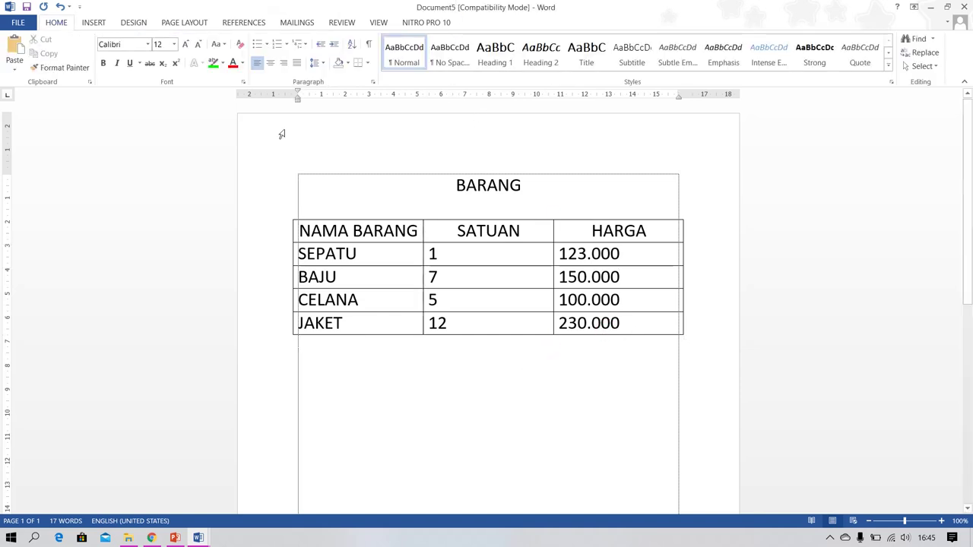
{"action": "left_click", "coordinate": [441, 254]}
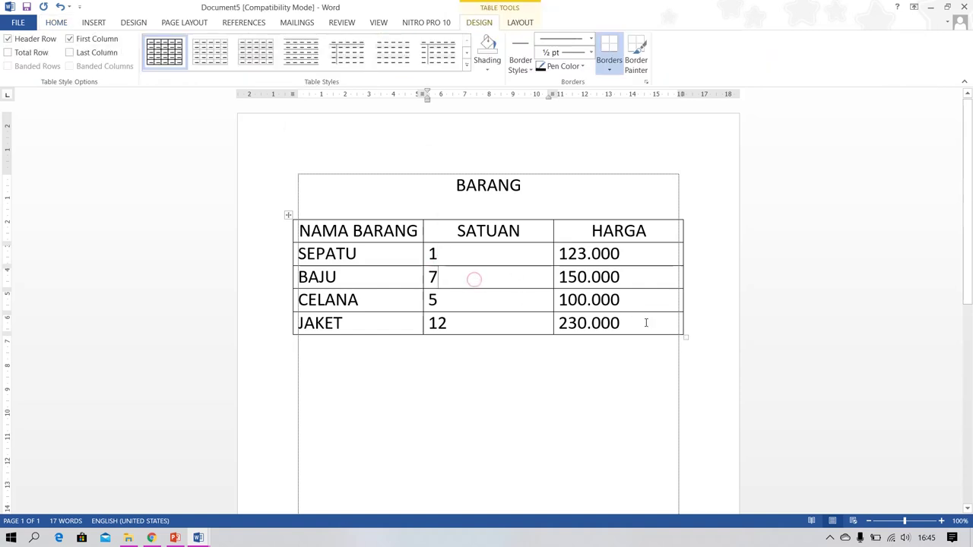
{"action": "left_click_drag", "start_coordinate": [646, 321], "coordinate": [298, 228]}
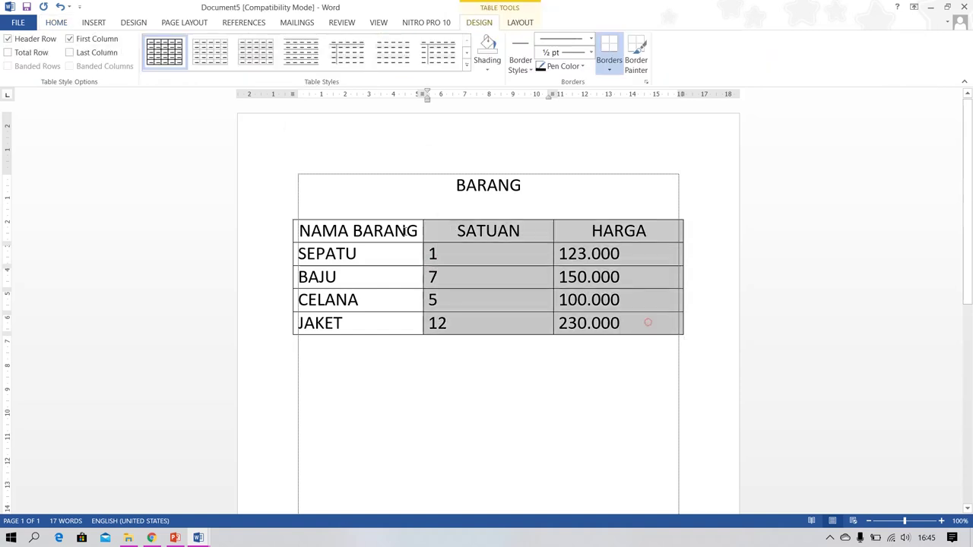
{"action": "left_click", "coordinate": [520, 23]}
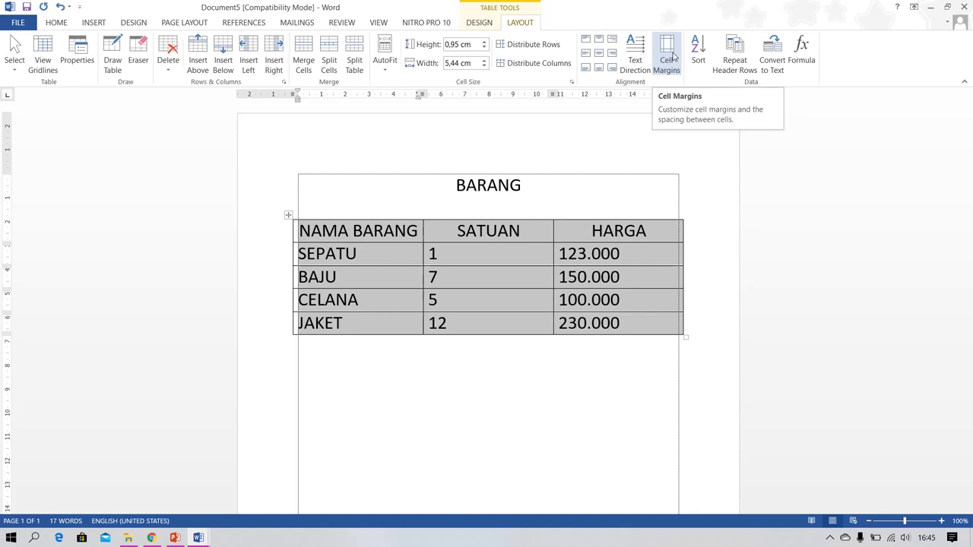
{"action": "left_click", "coordinate": [777, 56]}
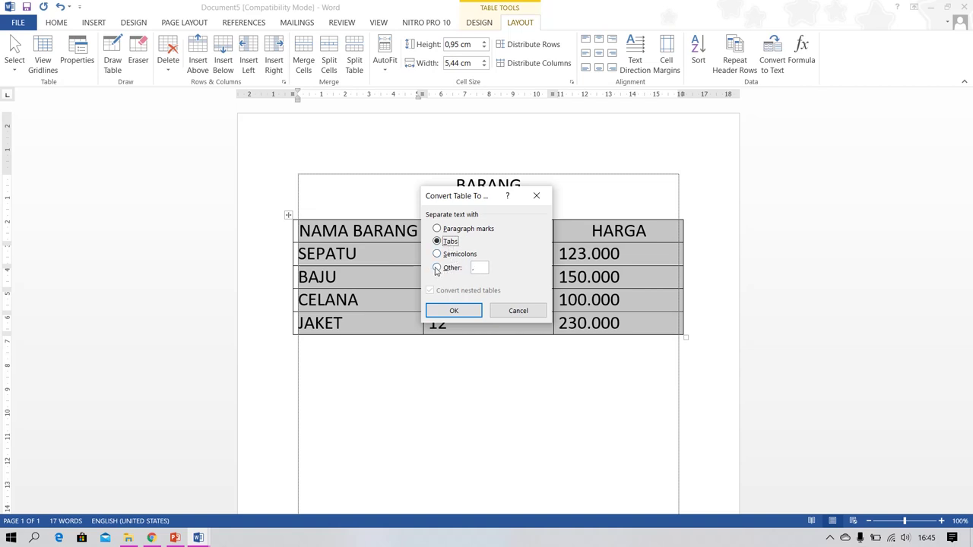
{"action": "left_click", "coordinate": [437, 268]}
{"action": "left_click", "coordinate": [459, 313]}
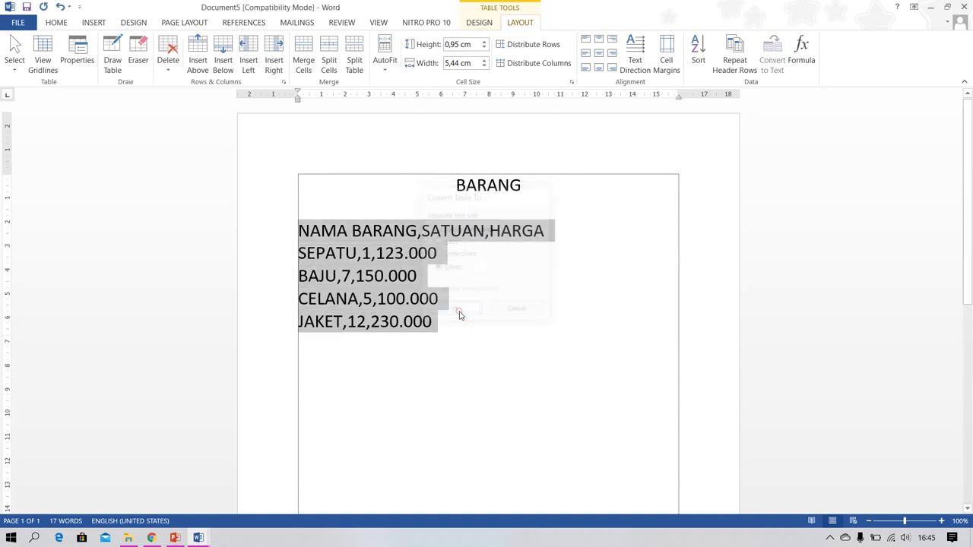
{"action": "key", "text": "ctrl+z"}
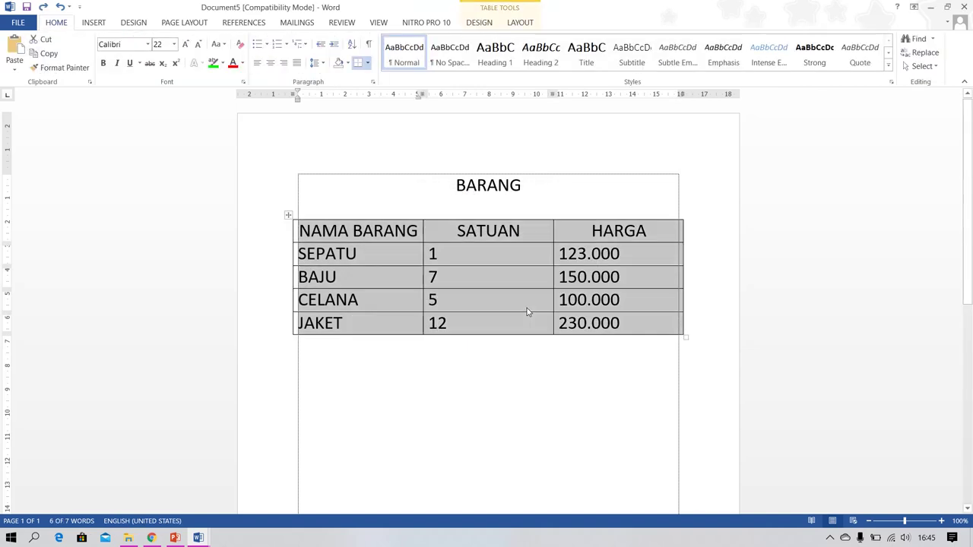
{"action": "left_click", "coordinate": [521, 23]}
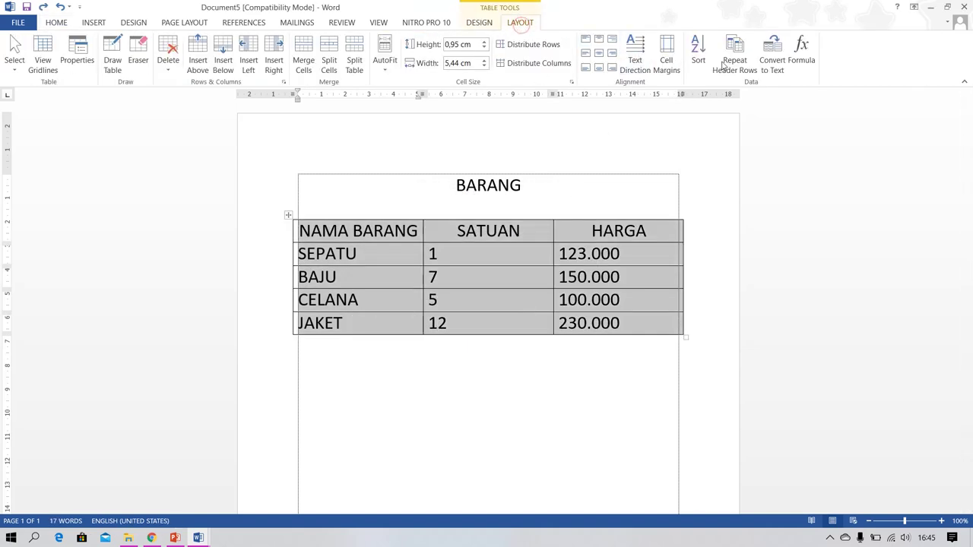
{"action": "left_click", "coordinate": [773, 60]}
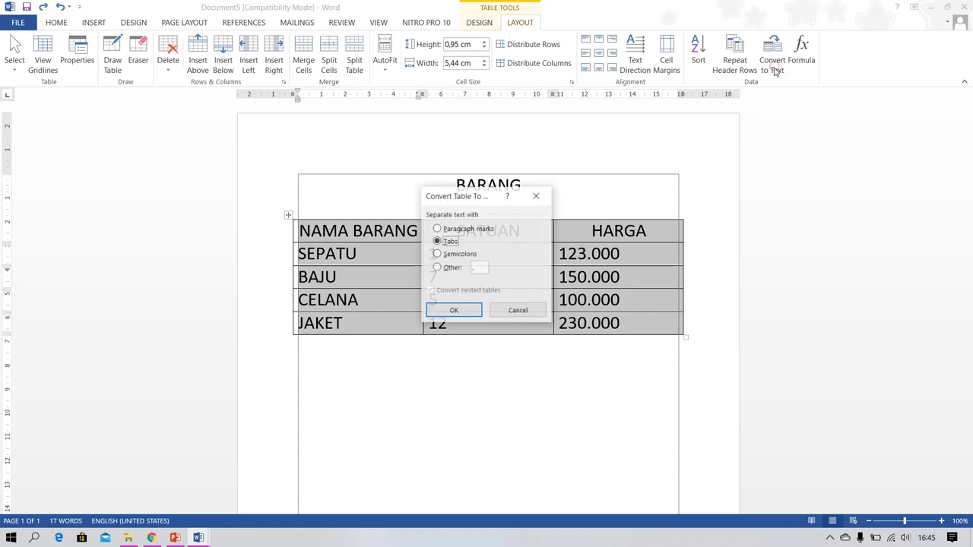
{"action": "left_click", "coordinate": [470, 308]}
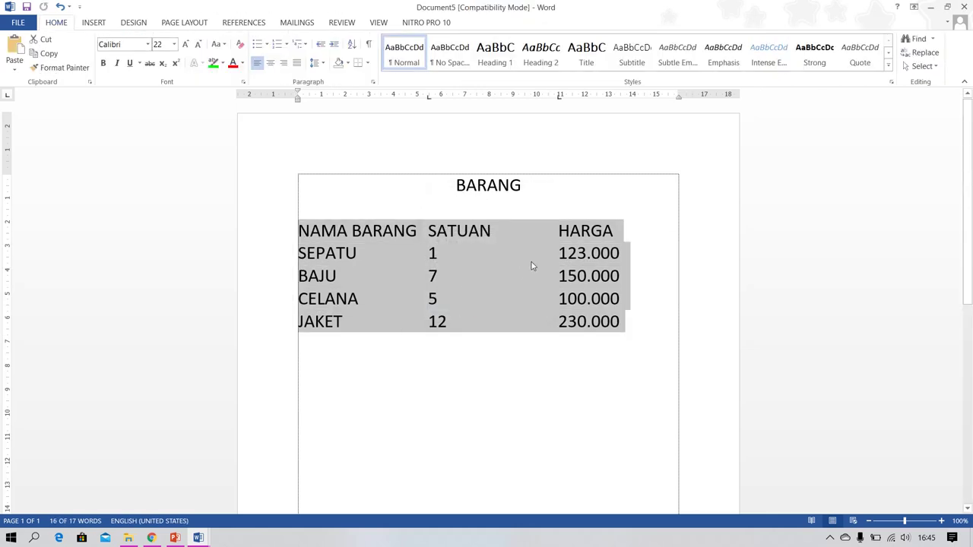
{"action": "key", "text": "ctrl+z"}
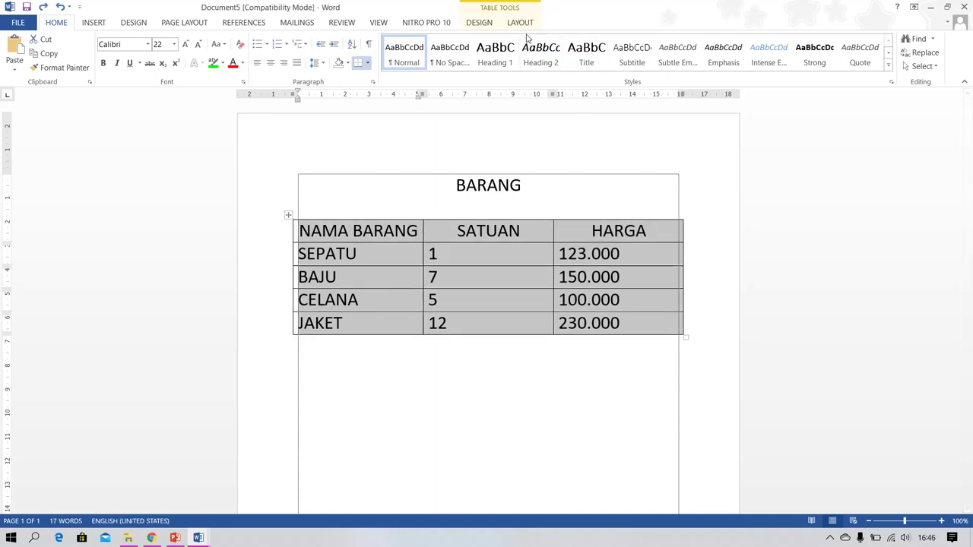
{"action": "left_click", "coordinate": [522, 23]}
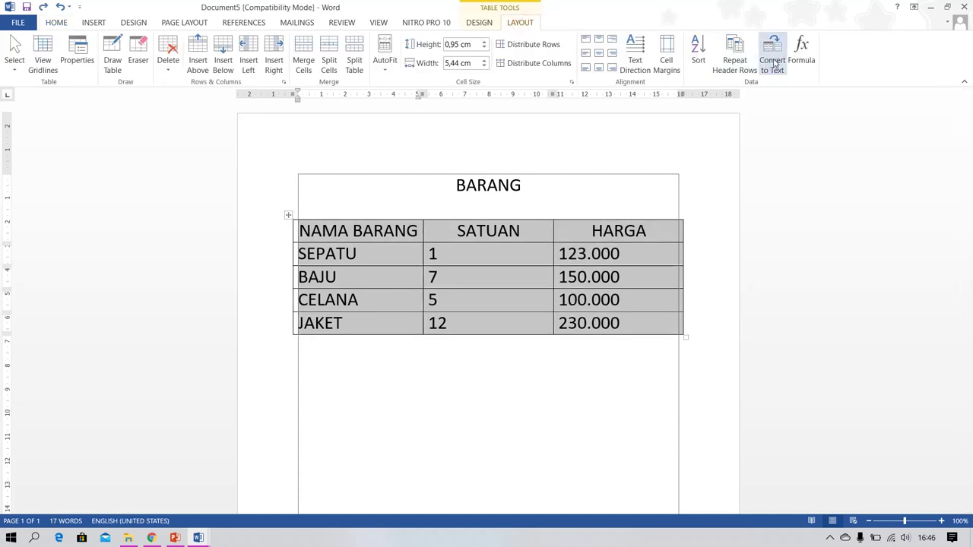
{"action": "left_click", "coordinate": [772, 61]}
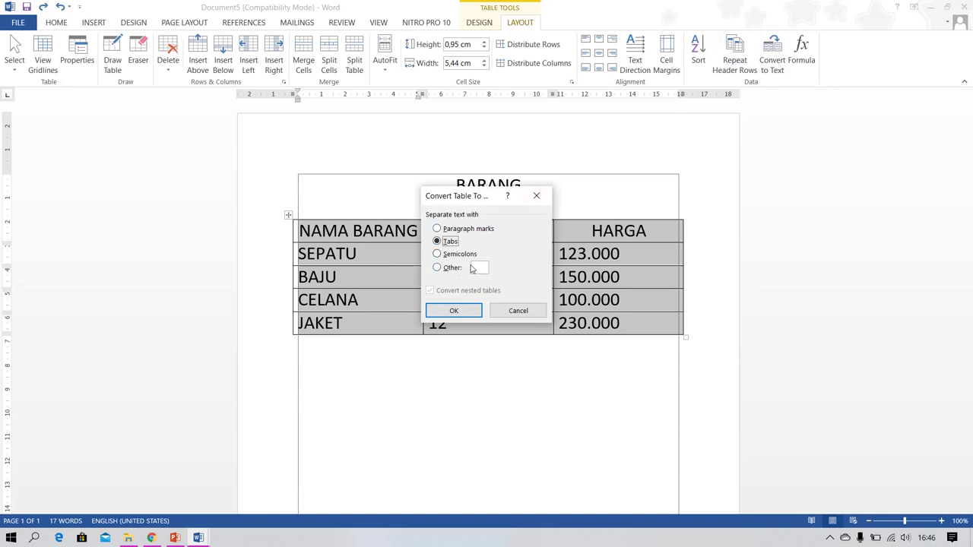
{"action": "left_click", "coordinate": [481, 267]}
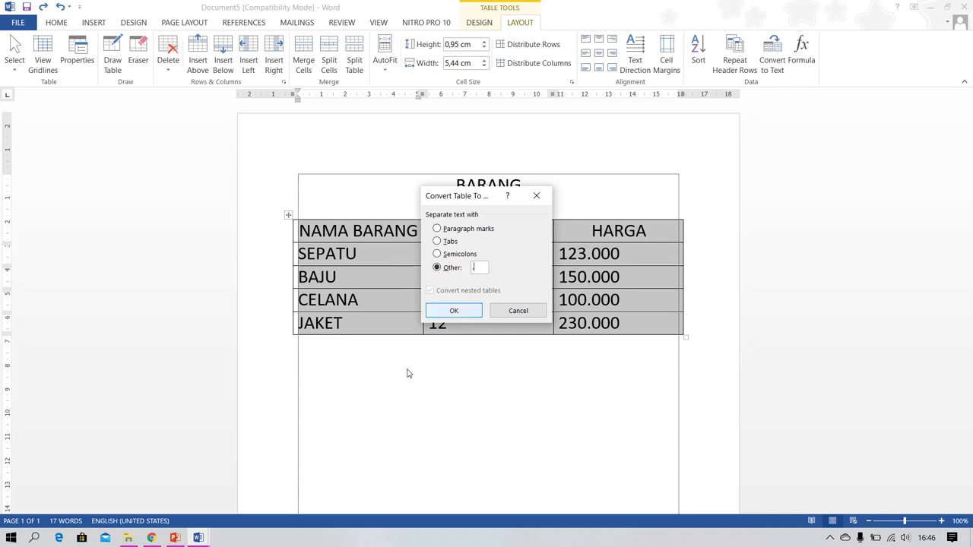
{"action": "type", "text": ","}
{"action": "left_click", "coordinate": [464, 310]}
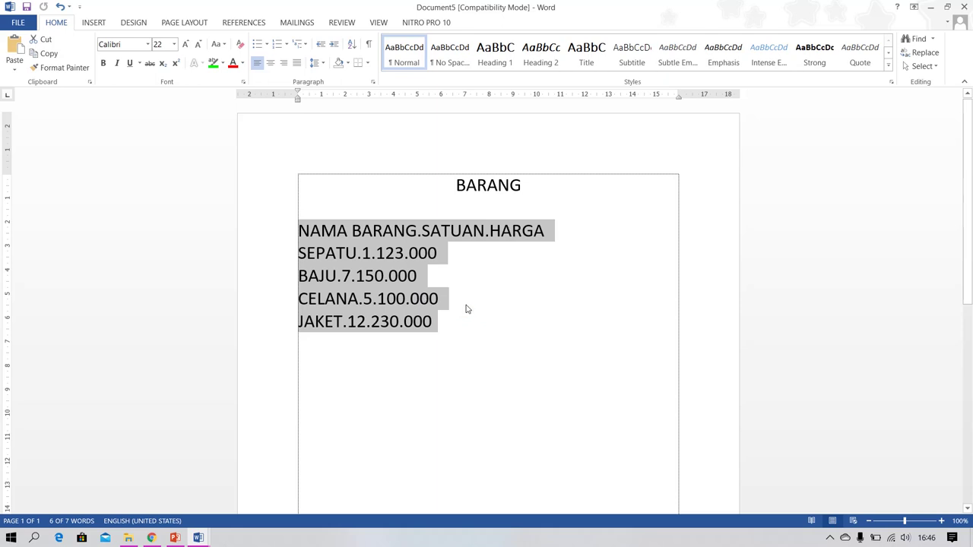
{"action": "key", "text": "ctrl+z"}
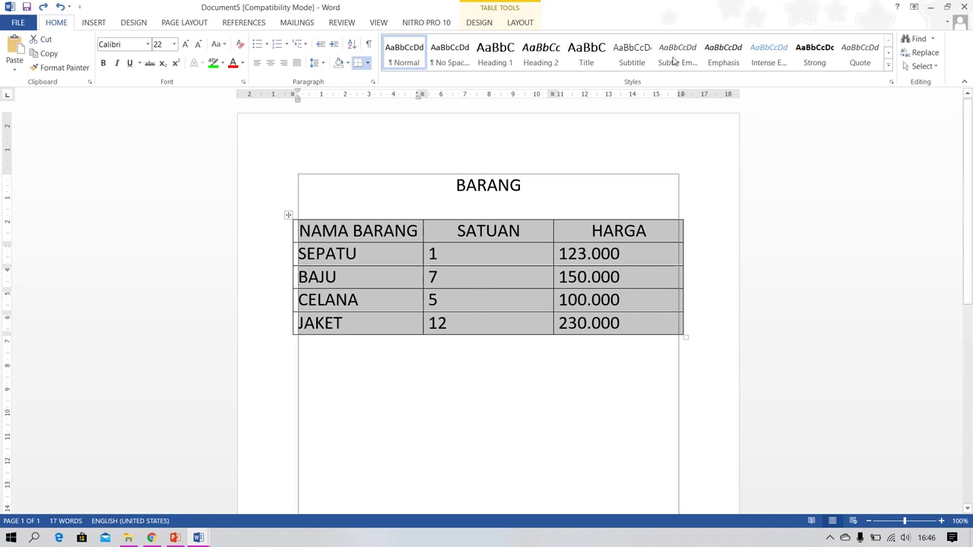
Convert the BARANG table to text separated by paragraph marks, then undo to restore the table.
{"action": "left_click", "coordinate": [523, 25]}
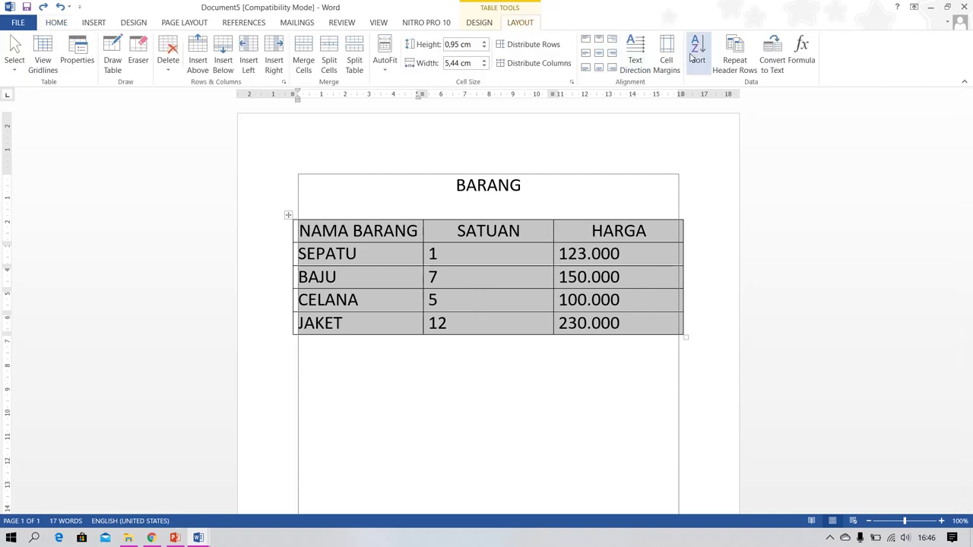
{"action": "left_click", "coordinate": [764, 61]}
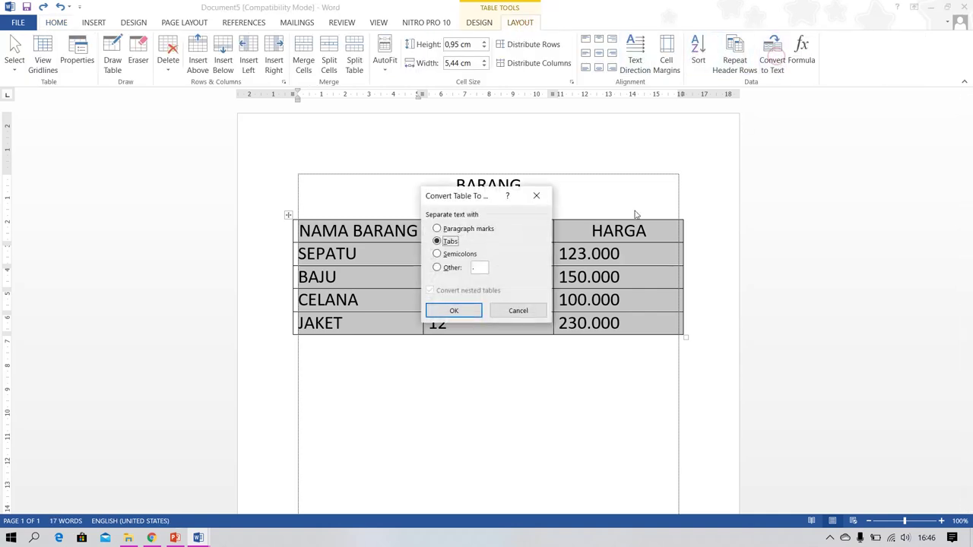
{"action": "left_click", "coordinate": [476, 229]}
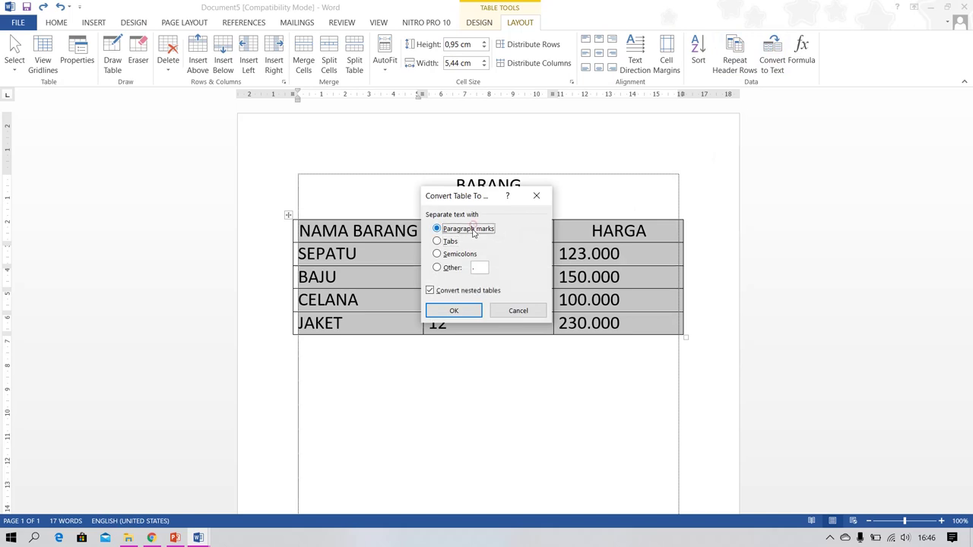
{"action": "left_click", "coordinate": [466, 309]}
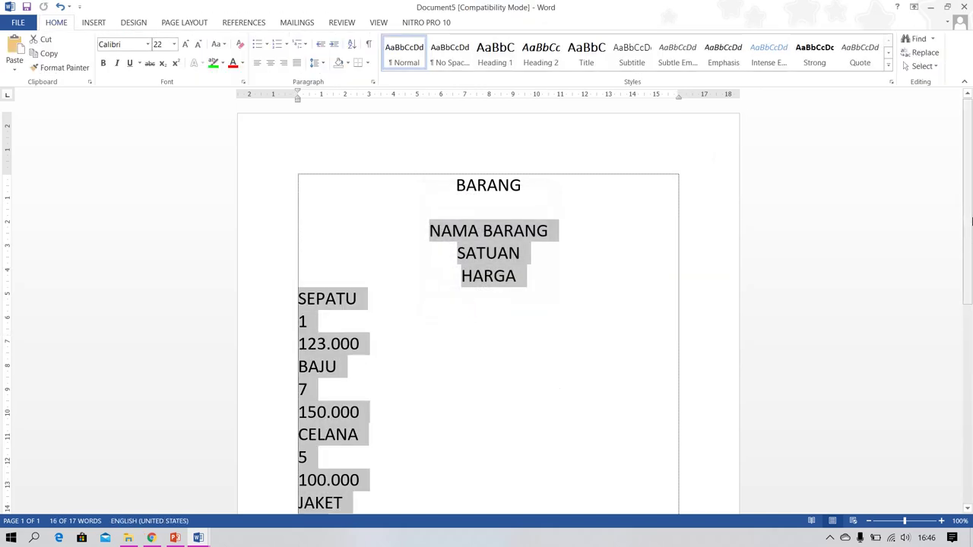
{"action": "scroll", "coordinate": [620, 299], "scroll_direction": "down", "scroll_amount": 4}
{"action": "key", "text": "ctrl+z"}
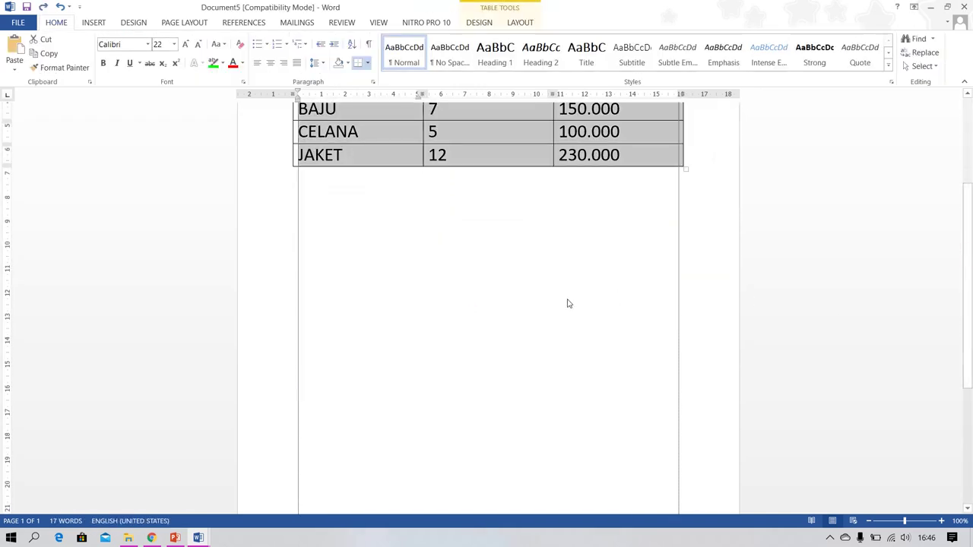
{"action": "scroll", "coordinate": [971, 232], "scroll_direction": "up", "scroll_amount": 4}
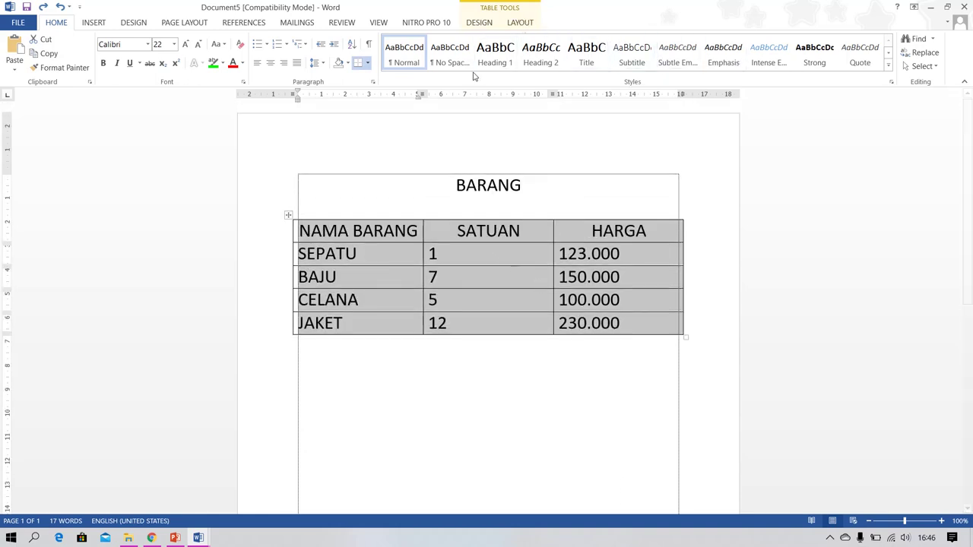
Convert the BARANG table to text lines using a comma as the Other separator.
{"action": "left_click", "coordinate": [520, 23]}
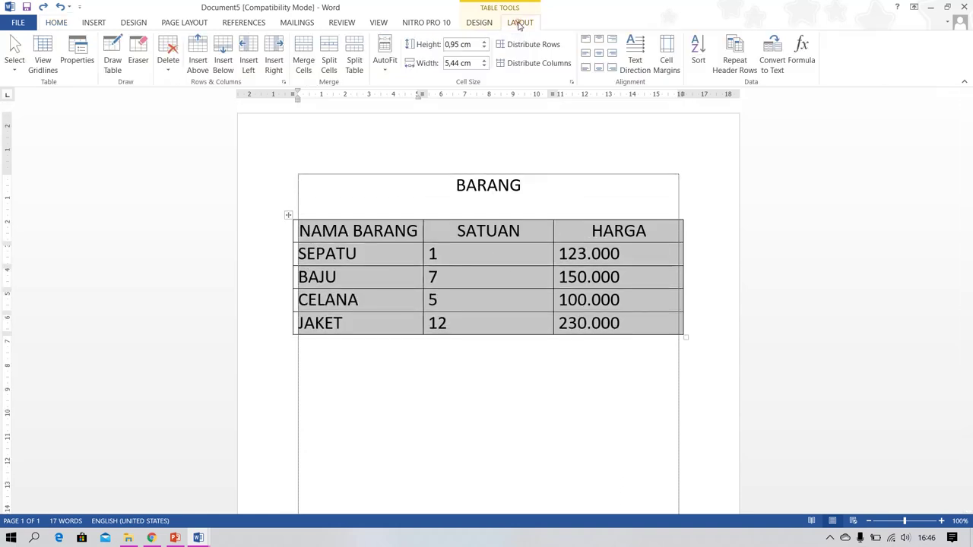
{"action": "left_click", "coordinate": [773, 64]}
{"action": "left_click", "coordinate": [453, 267]}
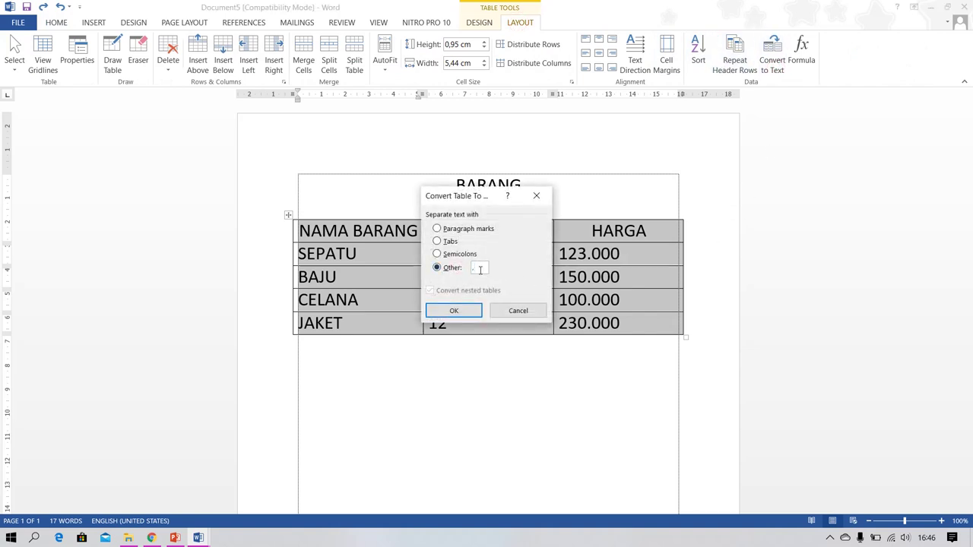
{"action": "key", "text": "Return"}
{"action": "left_click", "coordinate": [590, 330]}
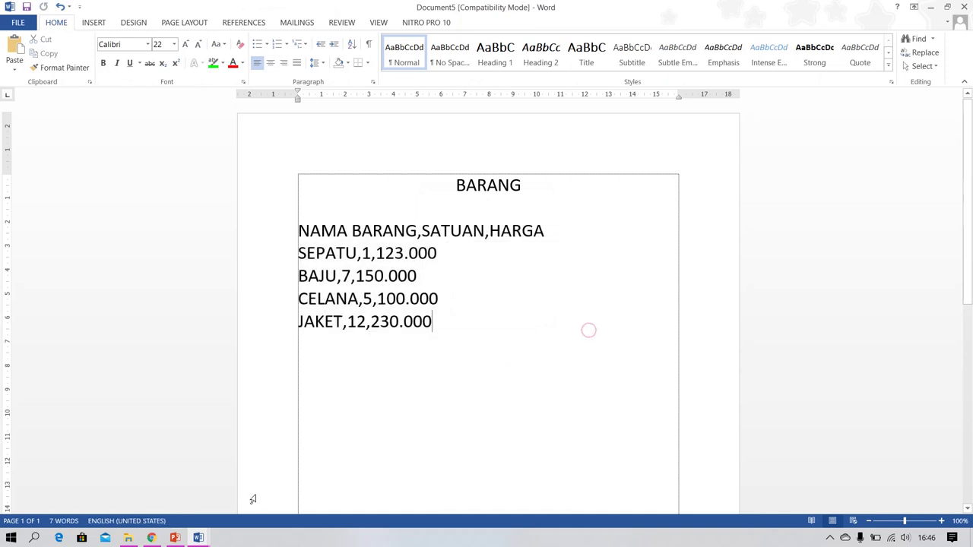
{"action": "left_click", "coordinate": [202, 540]}
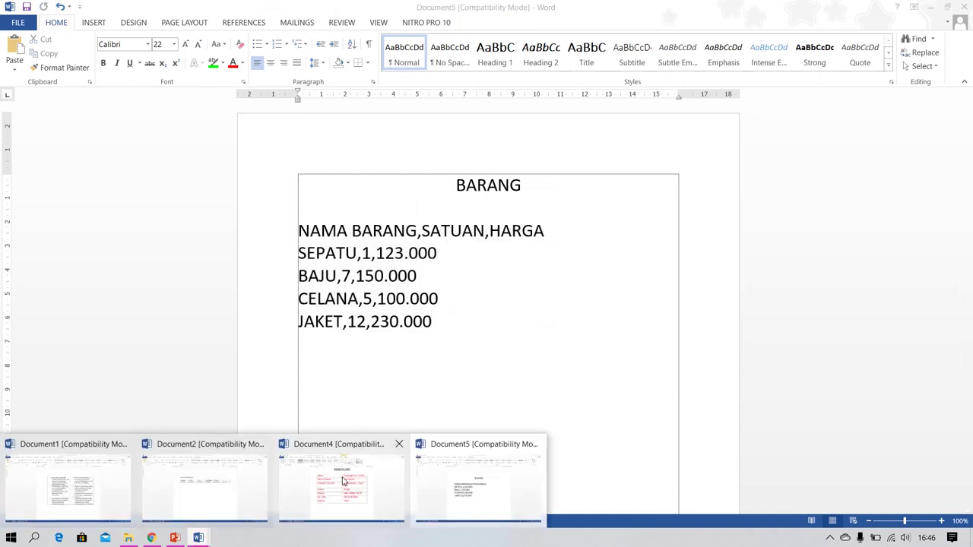
In Document4, convert the BIODATA DIRI table to tab-separated text and resize it to 18 pt.
{"action": "left_click", "coordinate": [342, 482]}
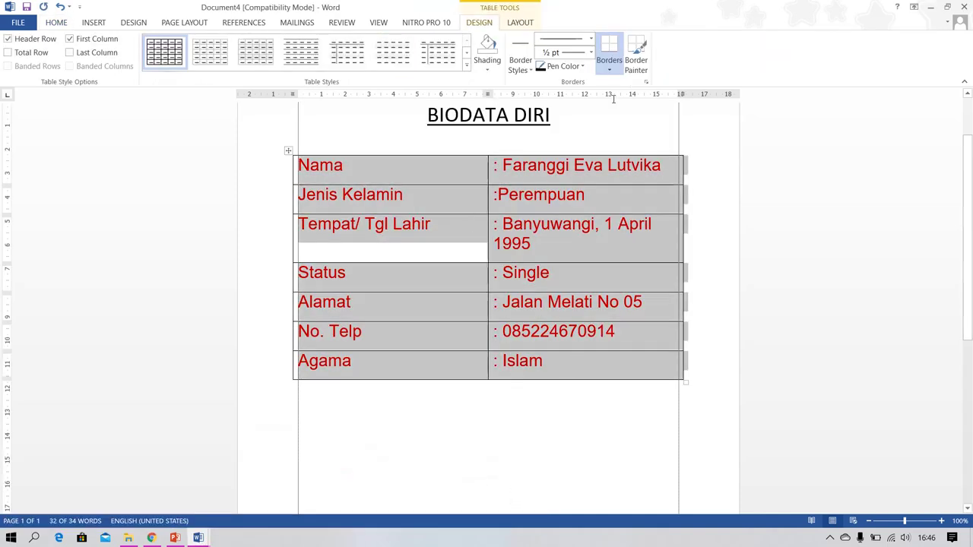
{"action": "left_click", "coordinate": [520, 23]}
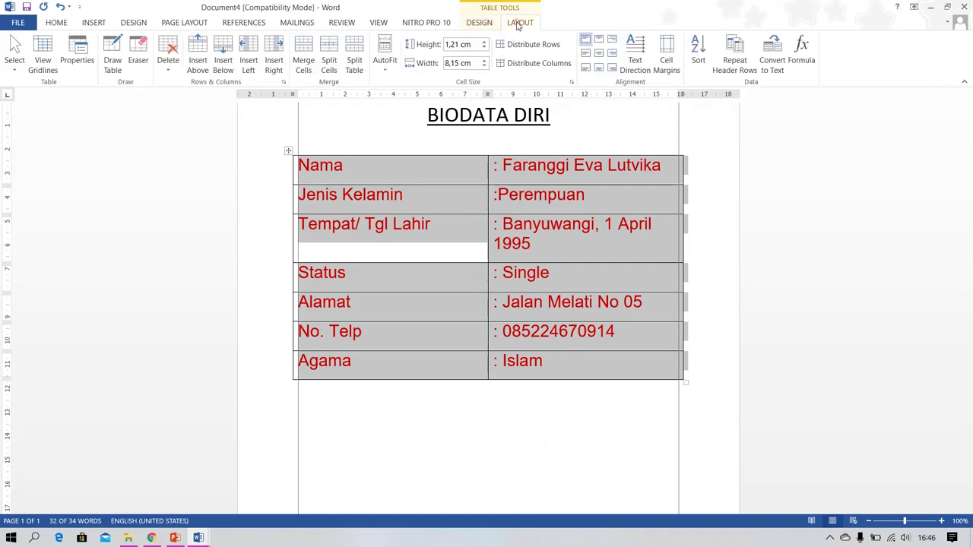
{"action": "left_click", "coordinate": [772, 57]}
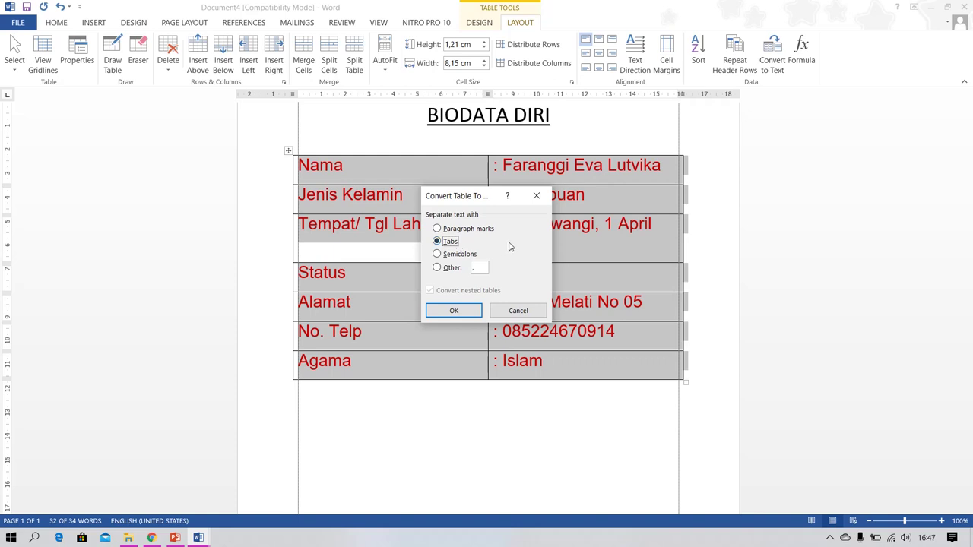
{"action": "left_click", "coordinate": [463, 310]}
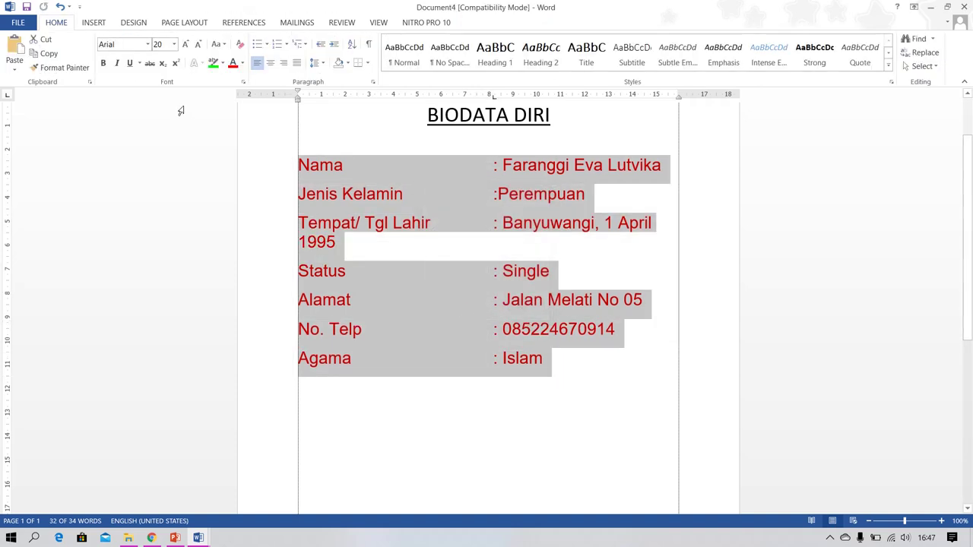
{"action": "left_click", "coordinate": [198, 45]}
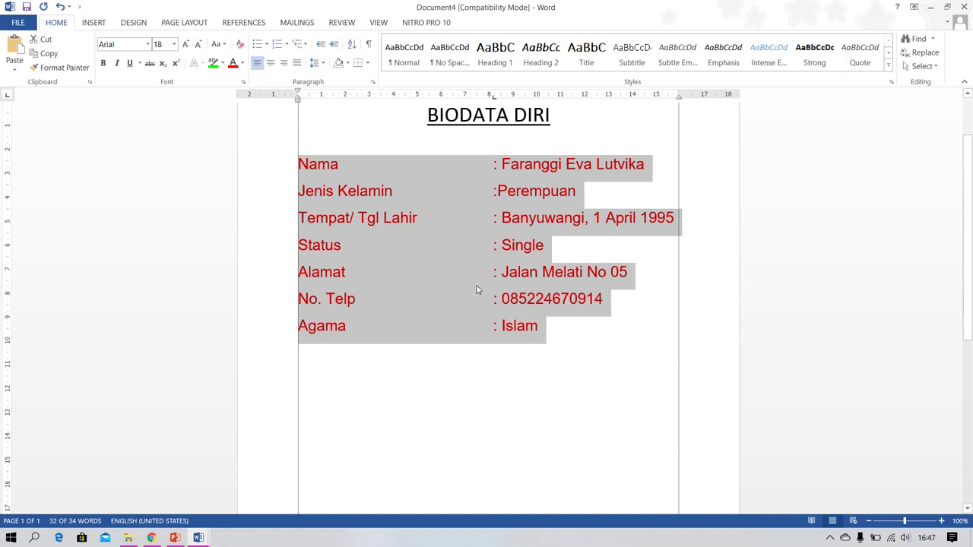
{"action": "left_click", "coordinate": [546, 332]}
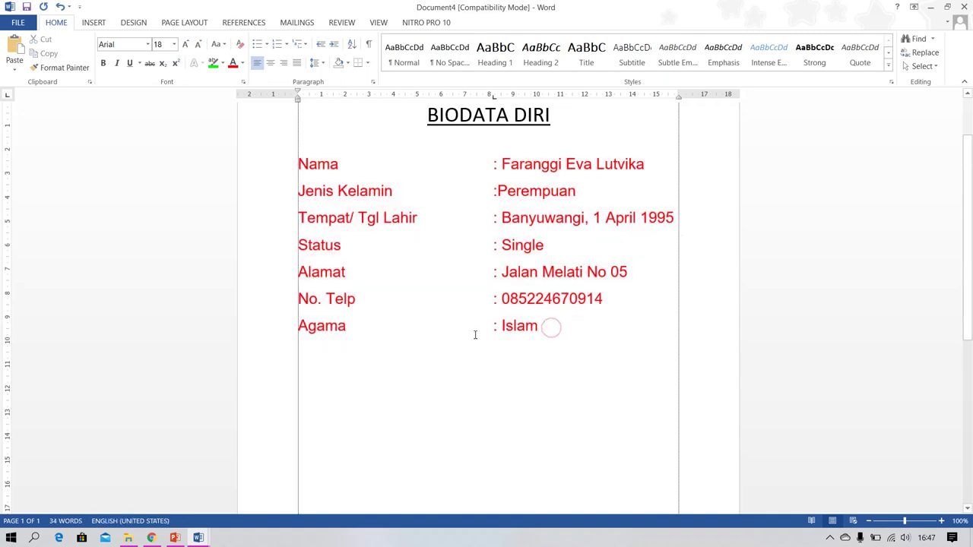
In Document1, convert the numbered table to paragraph-mark-separated text, yielding a six-item numbered list.
{"action": "mouse_move", "coordinate": [199, 539]}
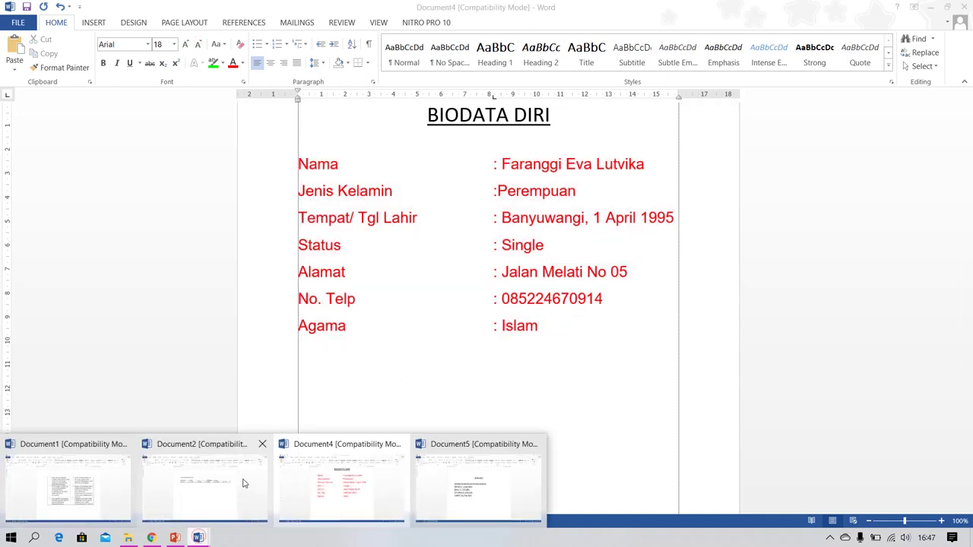
{"action": "left_click", "coordinate": [84, 488]}
{"action": "left_click", "coordinate": [538, 372]}
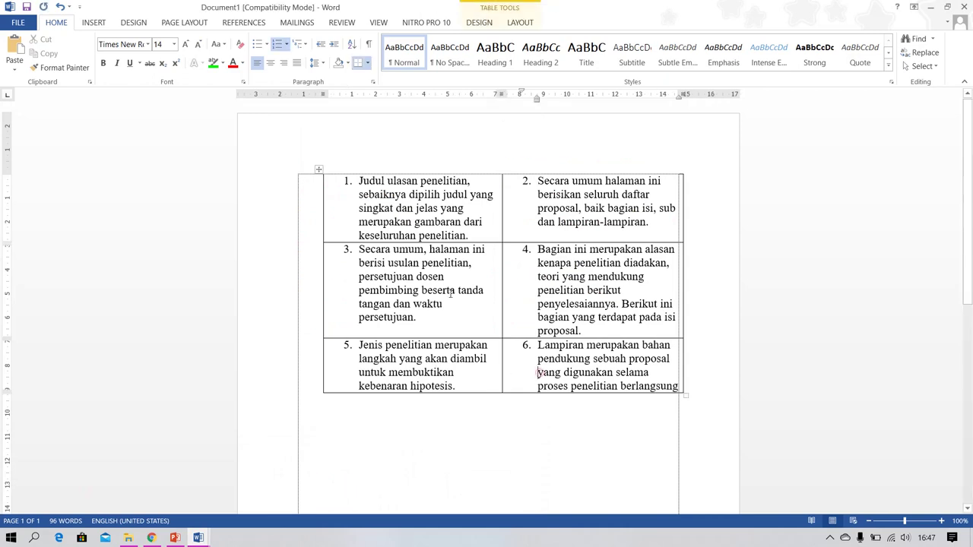
{"action": "left_click", "coordinate": [518, 23]}
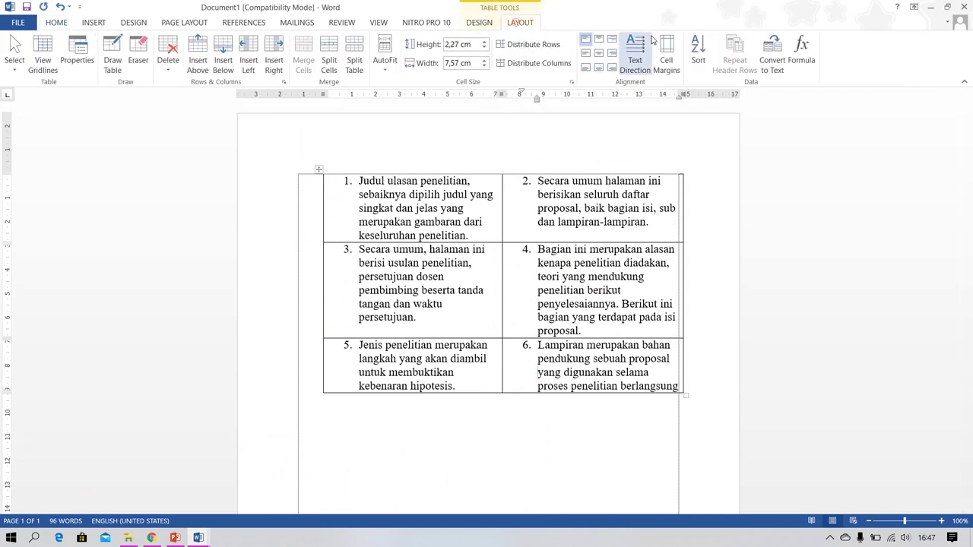
{"action": "left_click", "coordinate": [772, 54]}
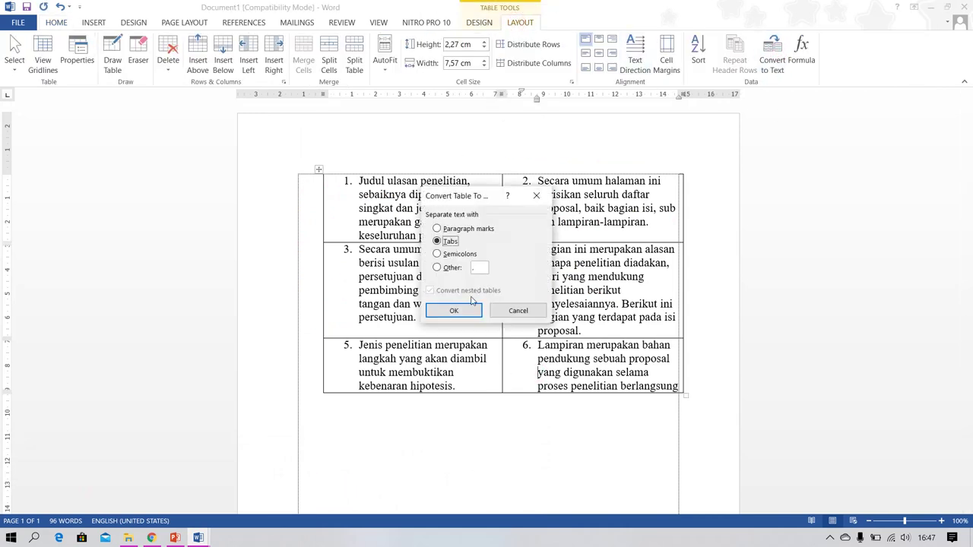
{"action": "left_click", "coordinate": [456, 229]}
{"action": "left_click", "coordinate": [454, 310]}
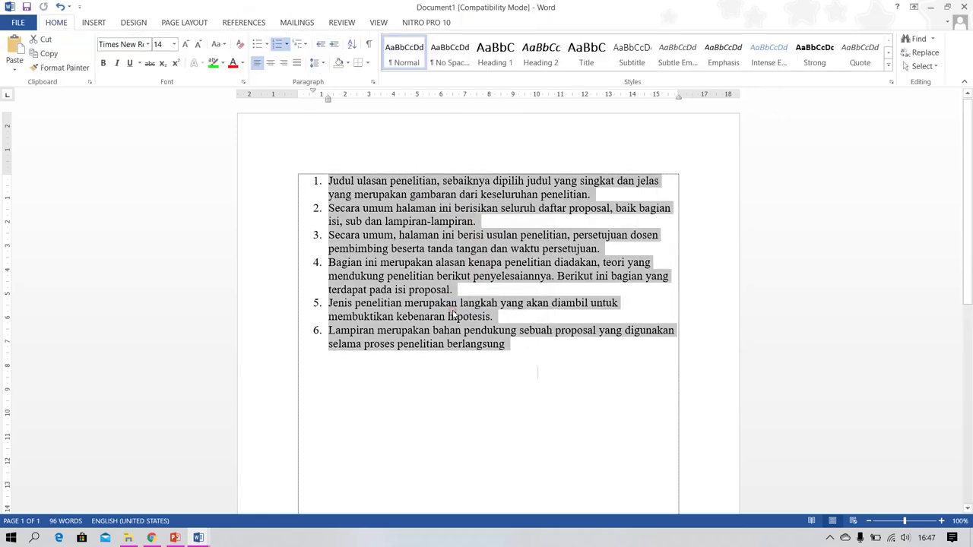
{"action": "left_click", "coordinate": [587, 386]}
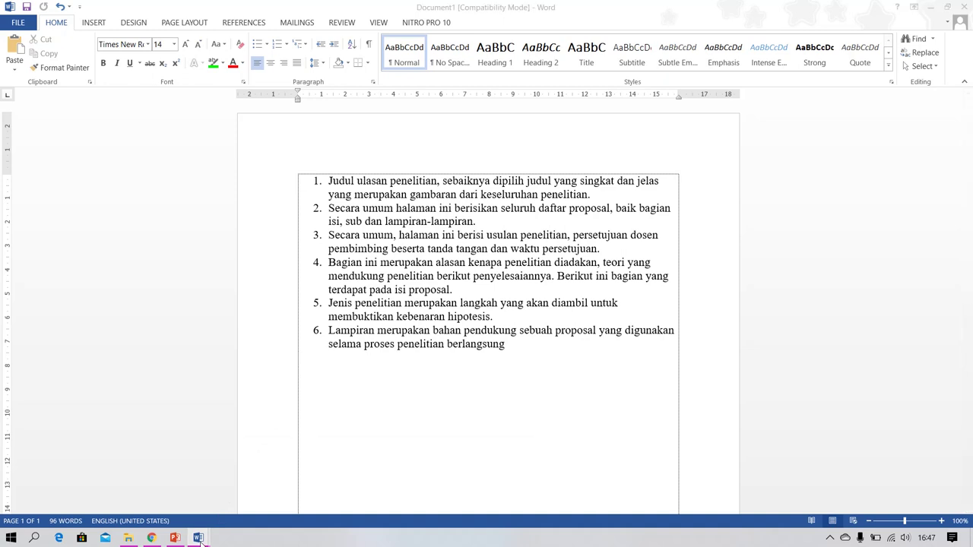
In Document2, convert the NAMA-NAMA BUAH2 AN fruit table to comma-separated text lines.
{"action": "mouse_move", "coordinate": [198, 537]}
{"action": "left_click", "coordinate": [240, 487]}
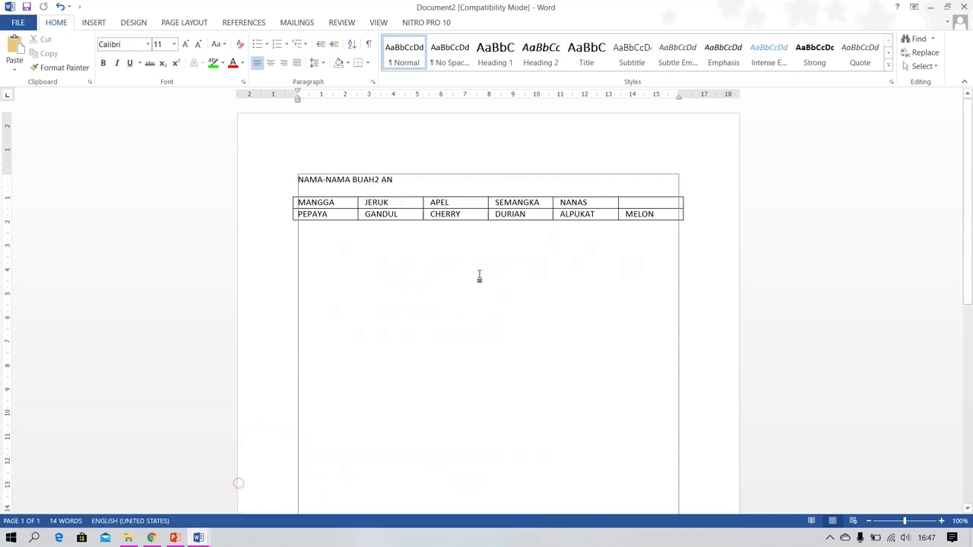
{"action": "left_click", "coordinate": [468, 216]}
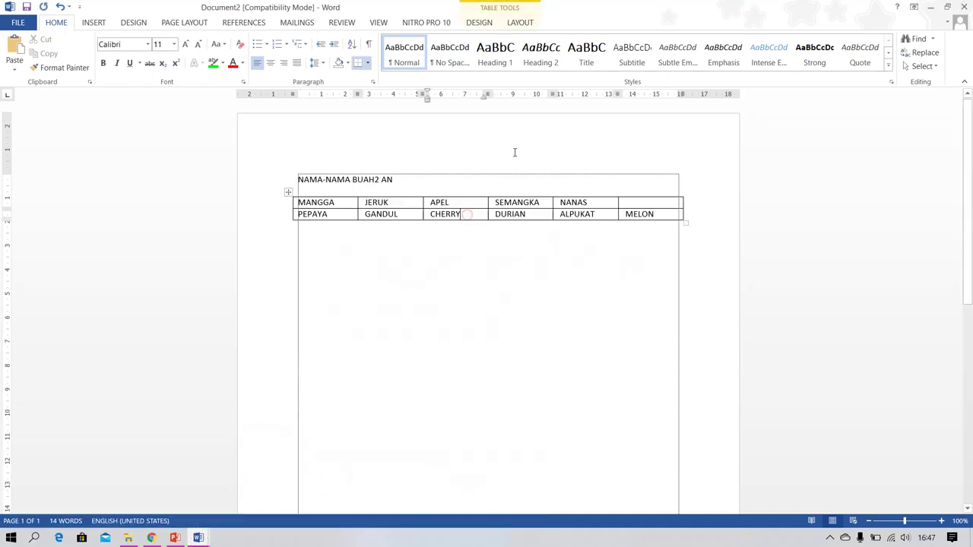
{"action": "left_click", "coordinate": [524, 25]}
{"action": "left_click", "coordinate": [771, 50]}
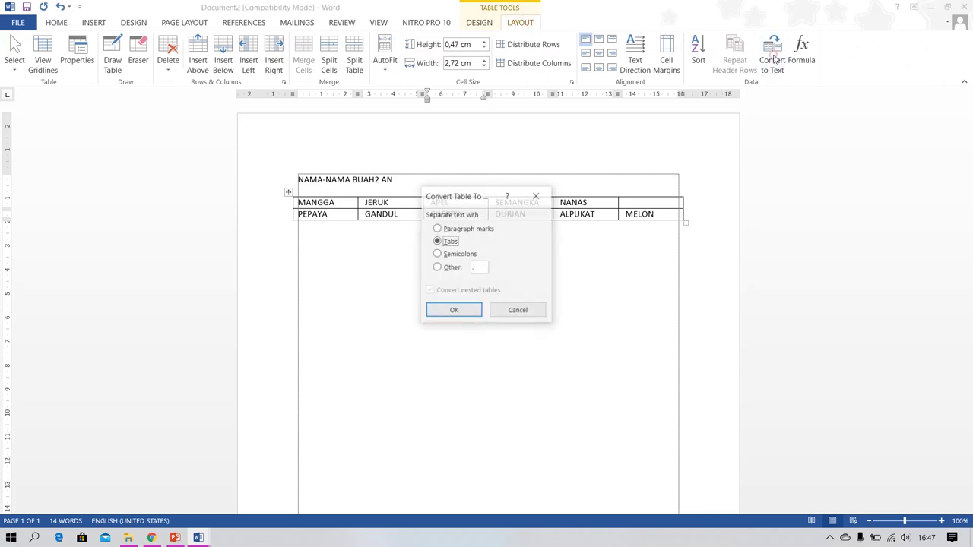
{"action": "left_click", "coordinate": [456, 269]}
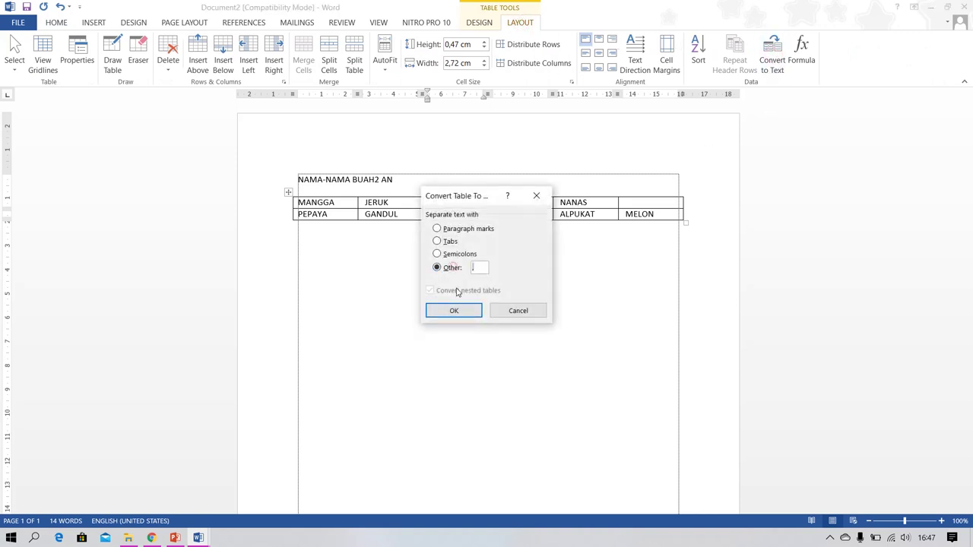
{"action": "left_click", "coordinate": [465, 311]}
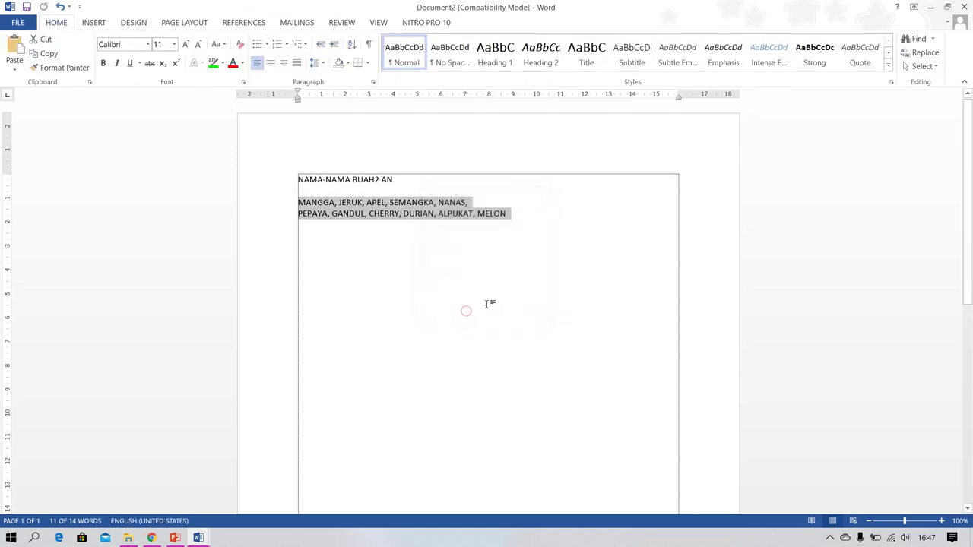
Minimize Document2, Document1, Document4 and Document5 so the Windows desktop shows.
{"action": "left_click", "coordinate": [930, 7]}
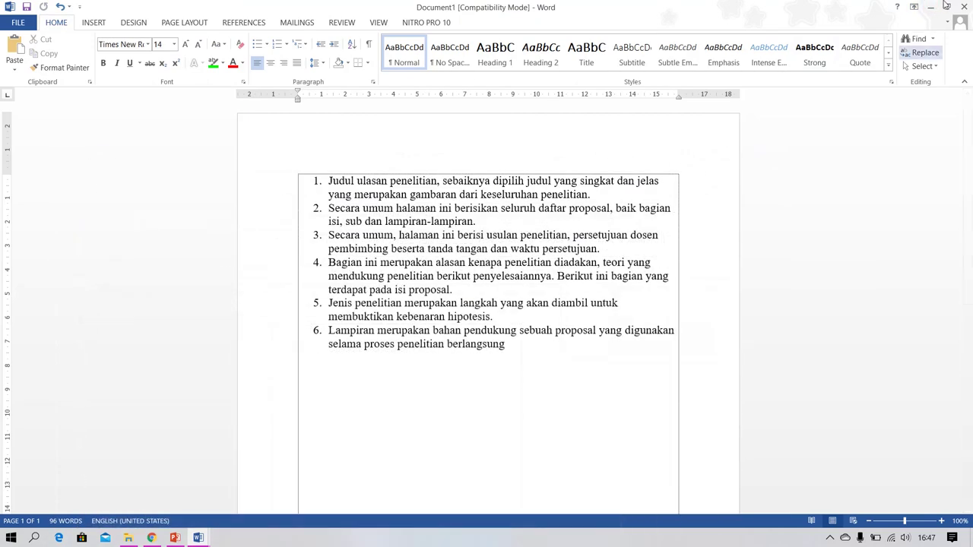
{"action": "left_click", "coordinate": [931, 7]}
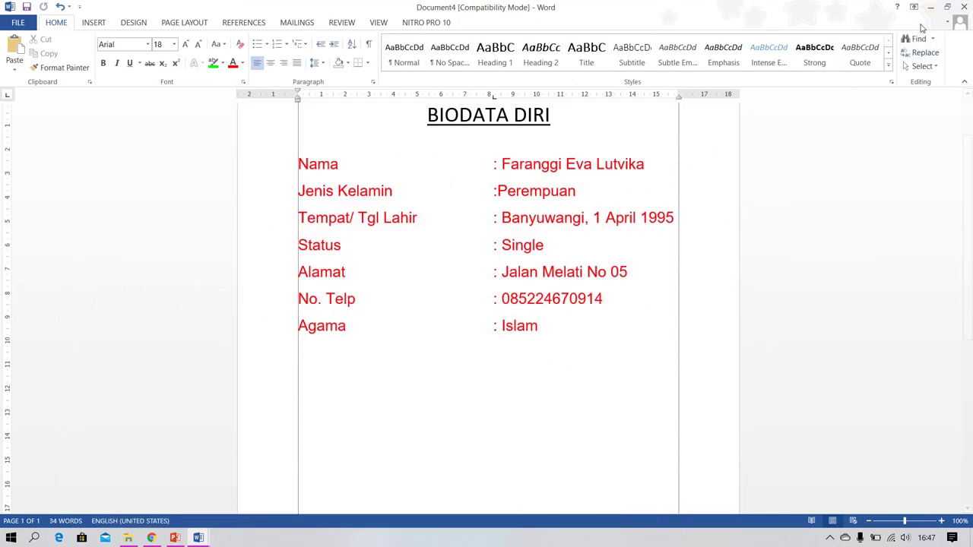
{"action": "left_click", "coordinate": [931, 6]}
{"action": "left_click", "coordinate": [931, 8]}
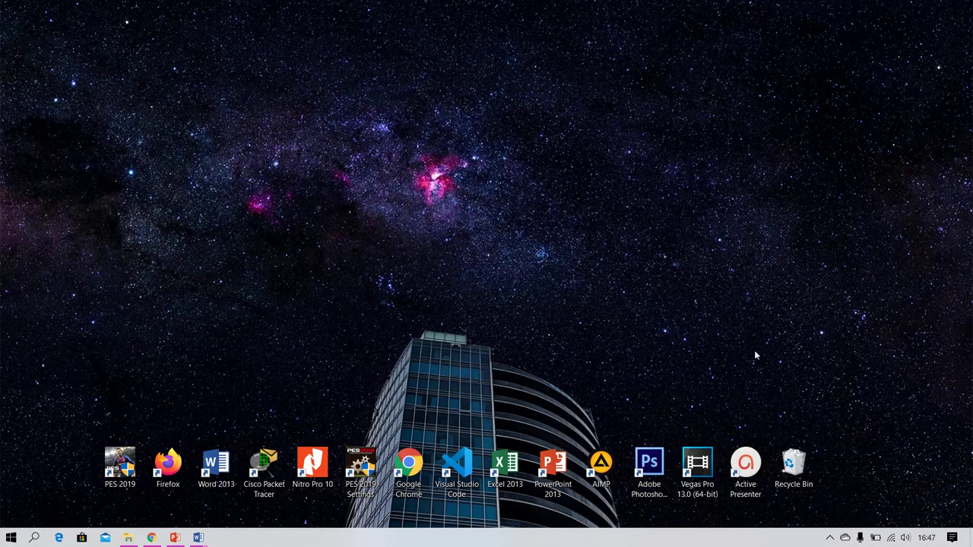
{"action": "left_click", "coordinate": [831, 538]}
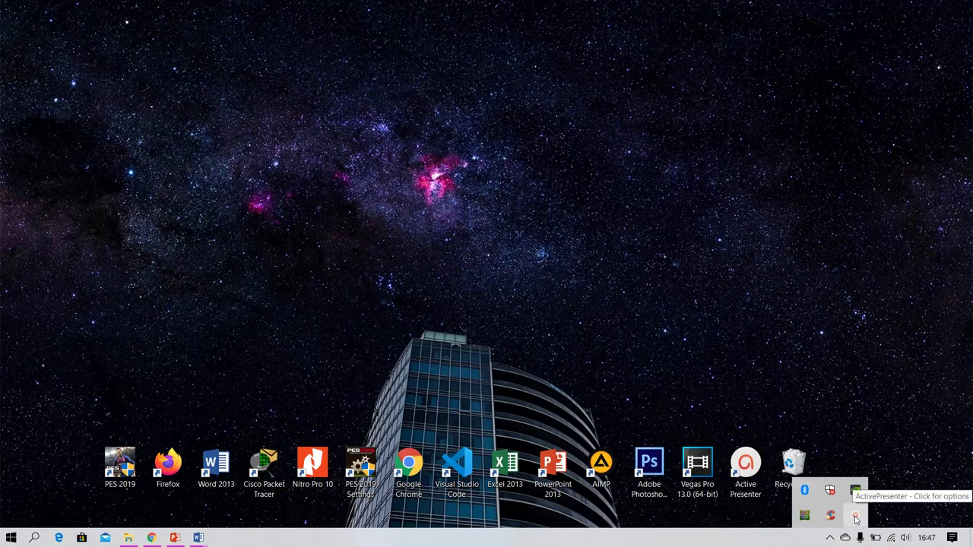
{"action": "left_click", "coordinate": [855, 517]}
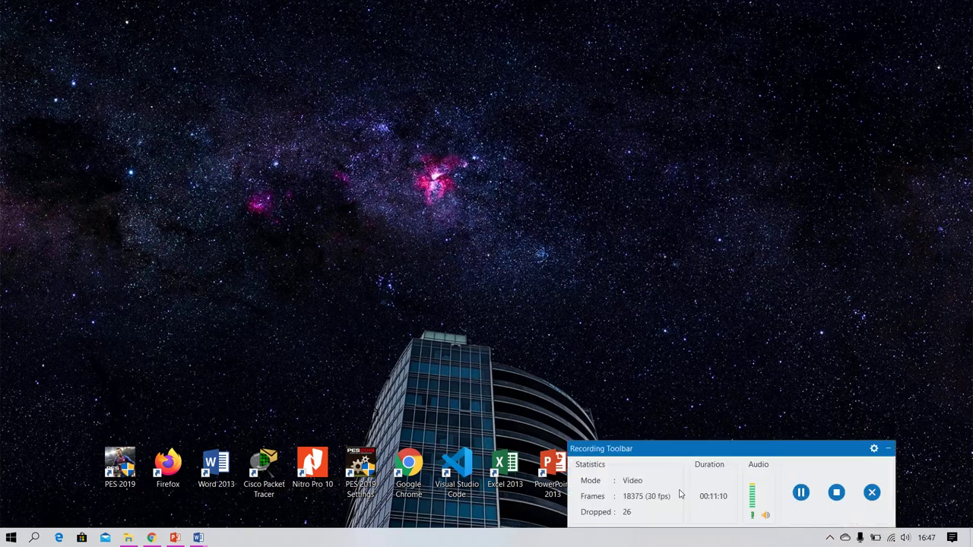